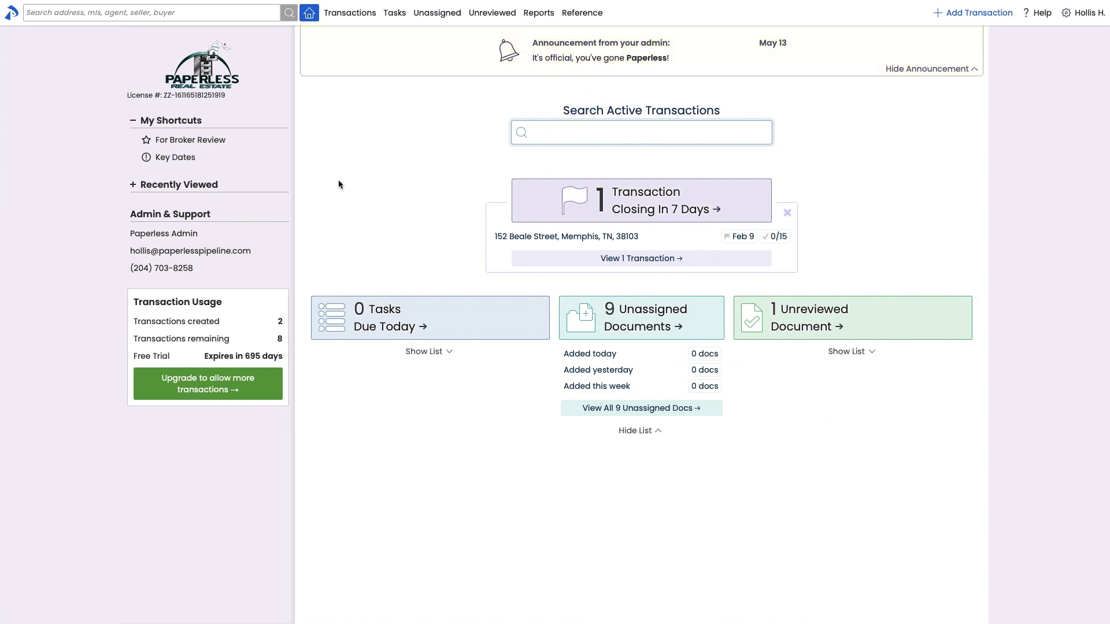
# Create a transaction for 149 Union Avenue, Memphis, TN, located under Paperless Real Estate, with a listing agent.
pyautogui.click(978, 13)
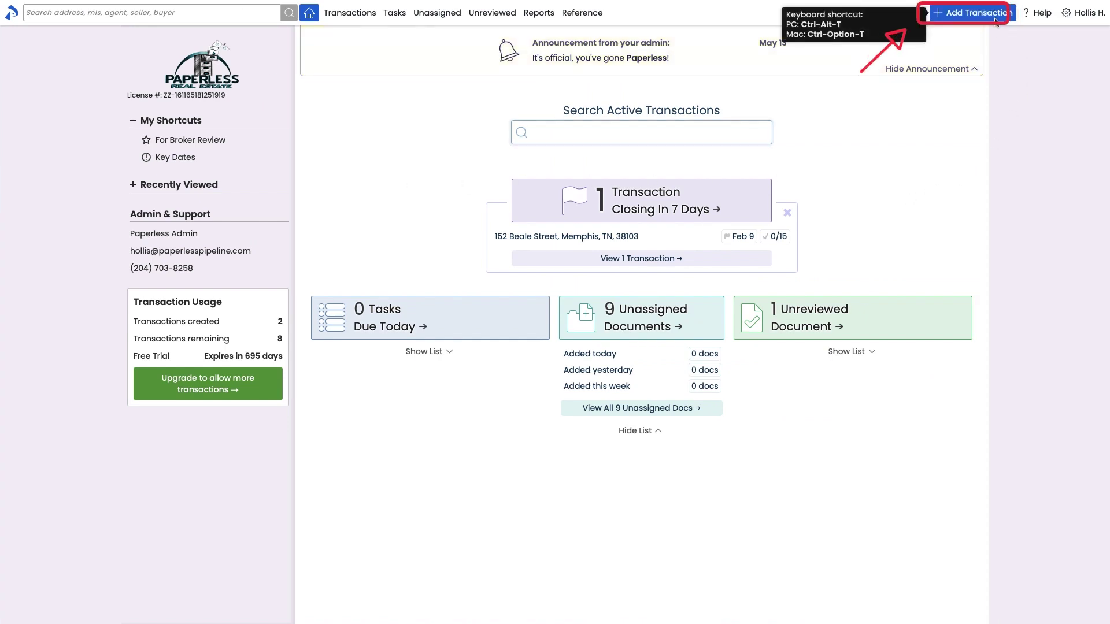
pyautogui.click(555, 105)
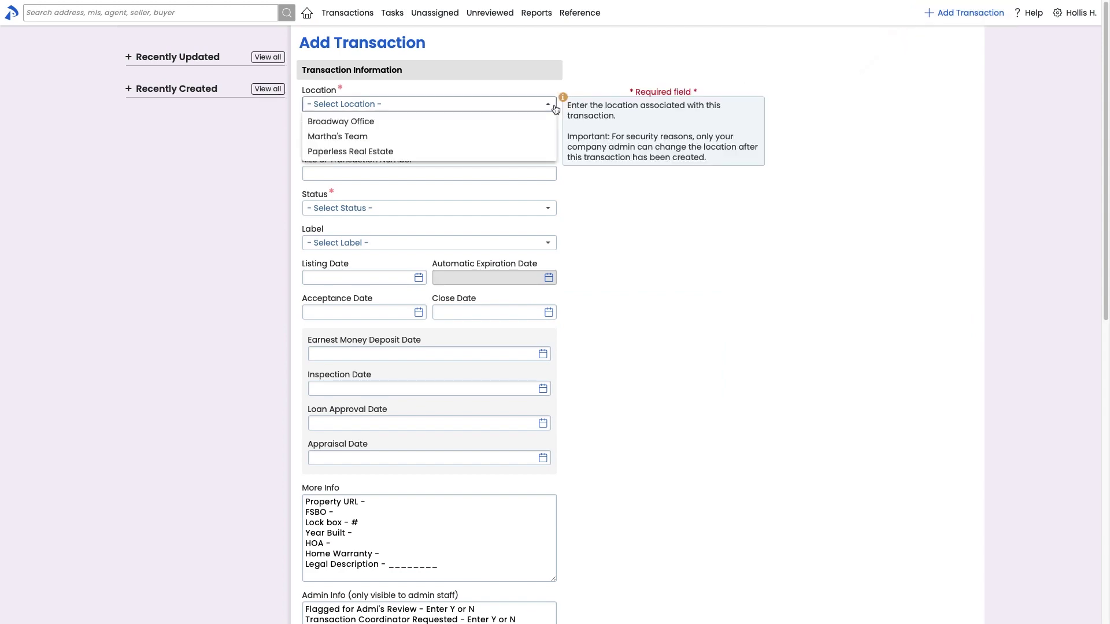
pyautogui.click(501, 151)
pyautogui.write('149 Union Avenue, Memphis, TN')
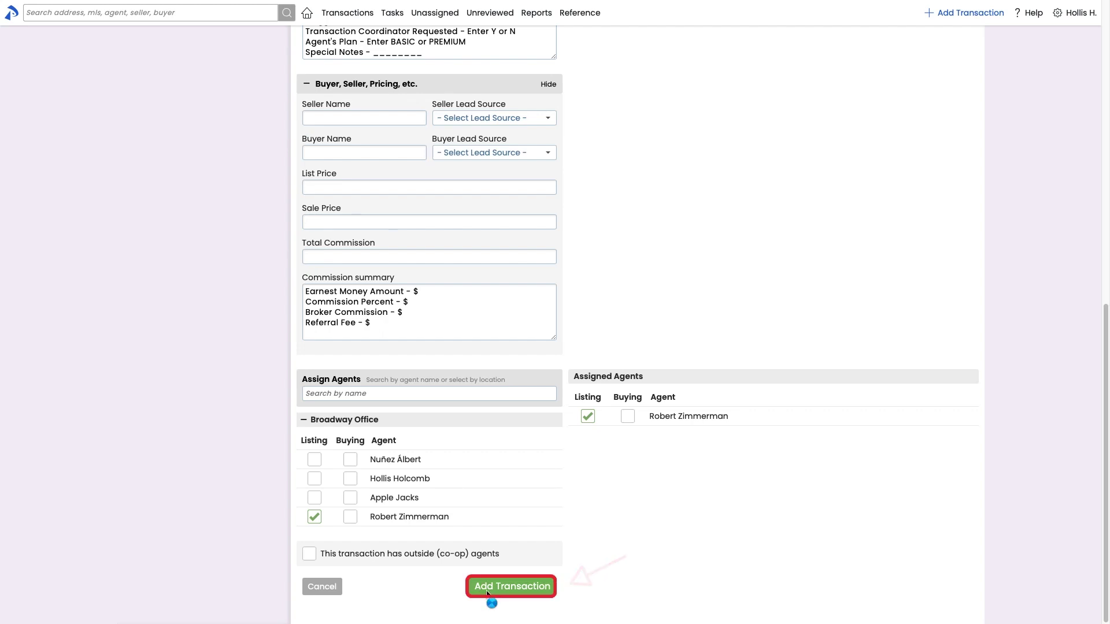
pyautogui.click(488, 594)
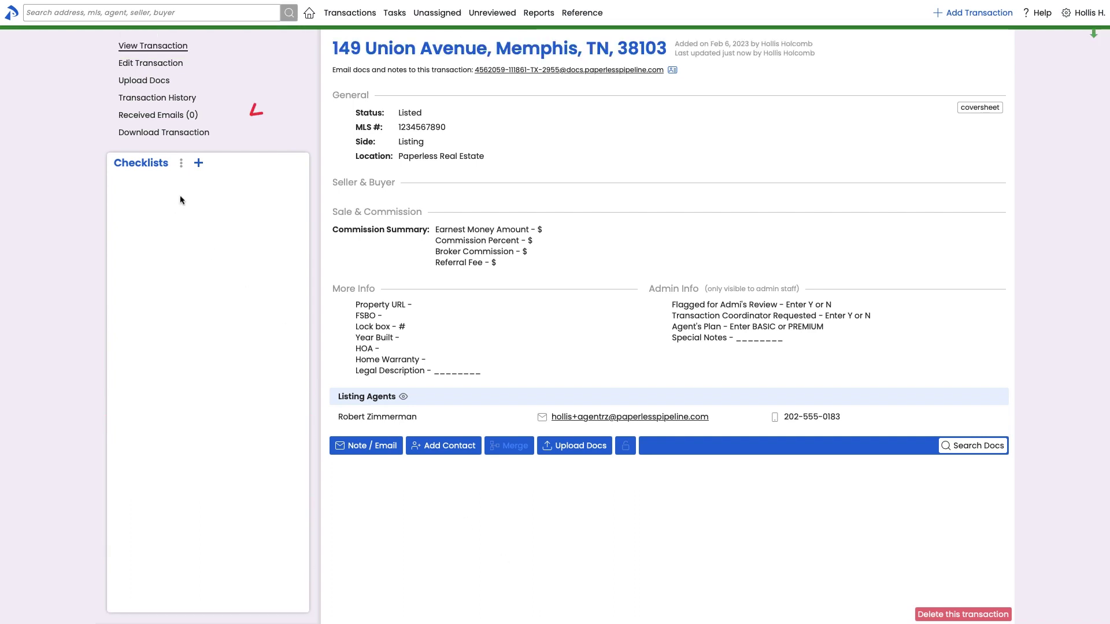
pyautogui.click(199, 167)
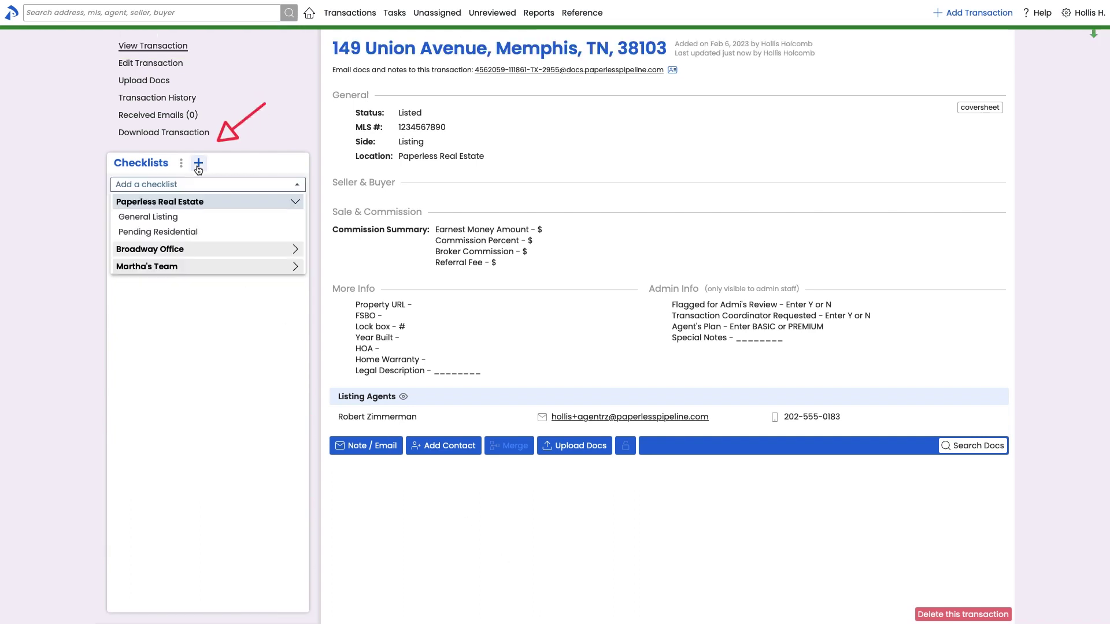
pyautogui.click(200, 217)
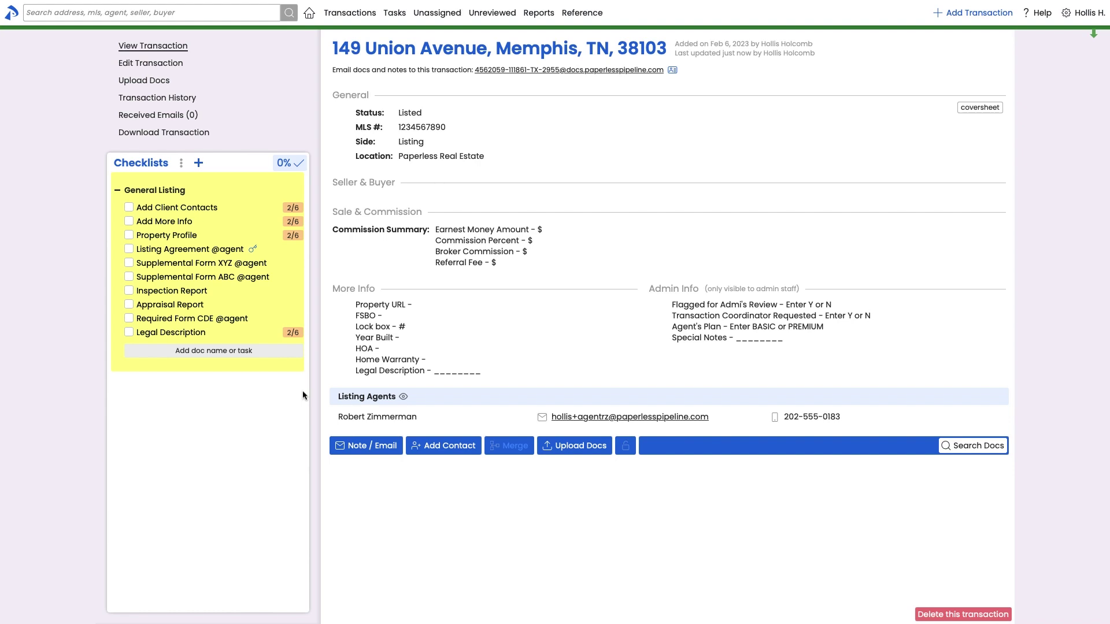
# Open the account and admin settings menu.
pyautogui.click(1086, 14)
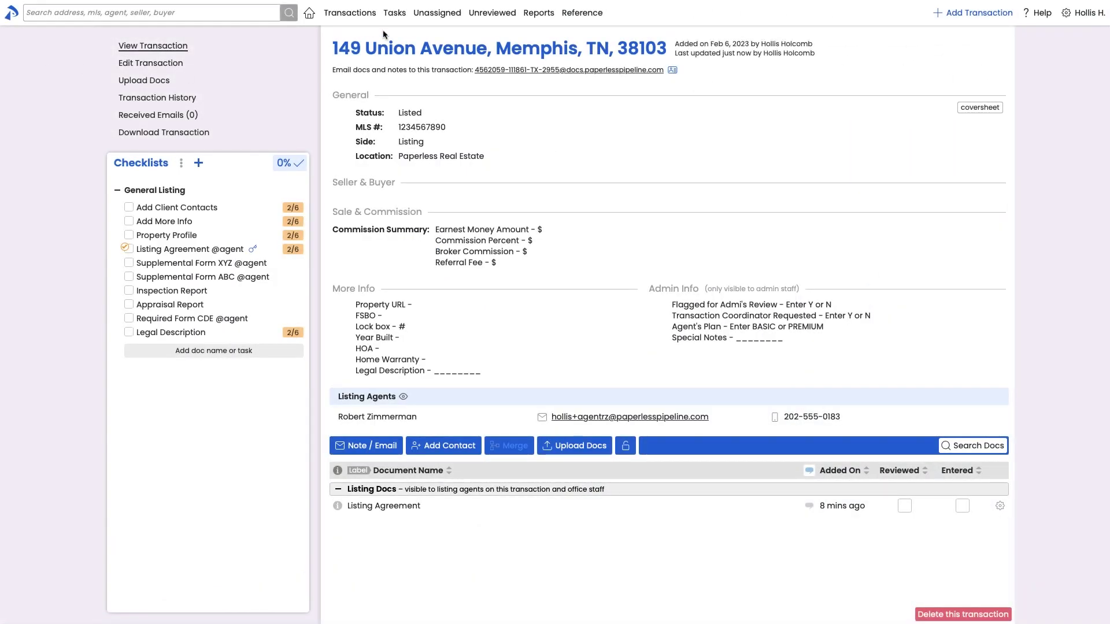
pyautogui.click(393, 12)
pyautogui.click(387, 87)
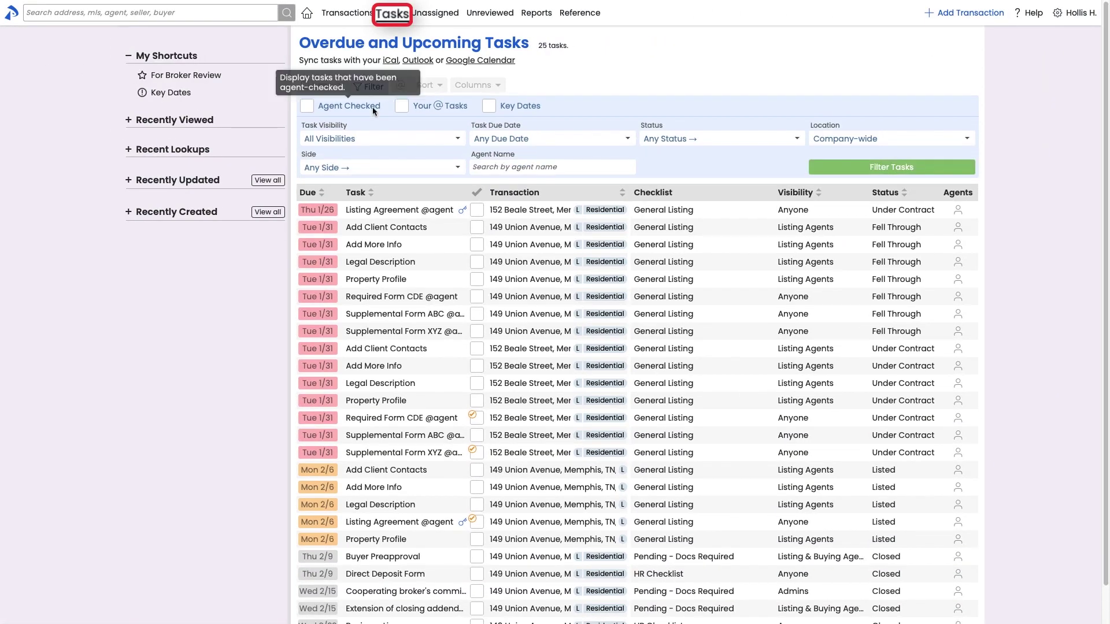
pyautogui.click(373, 106)
pyautogui.click(848, 171)
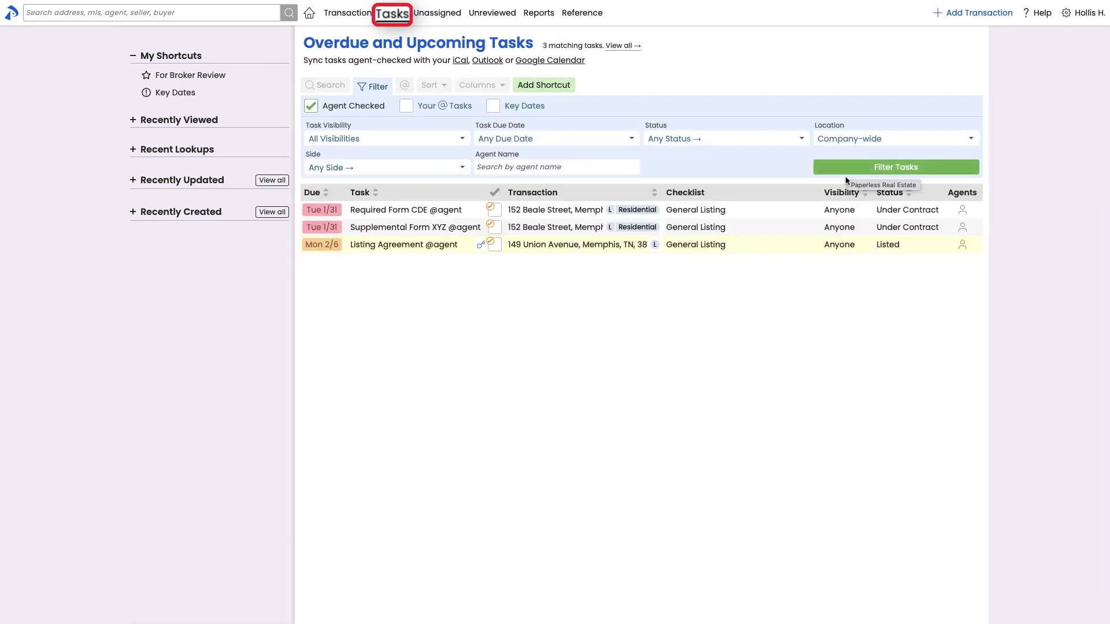
pyautogui.click(406, 245)
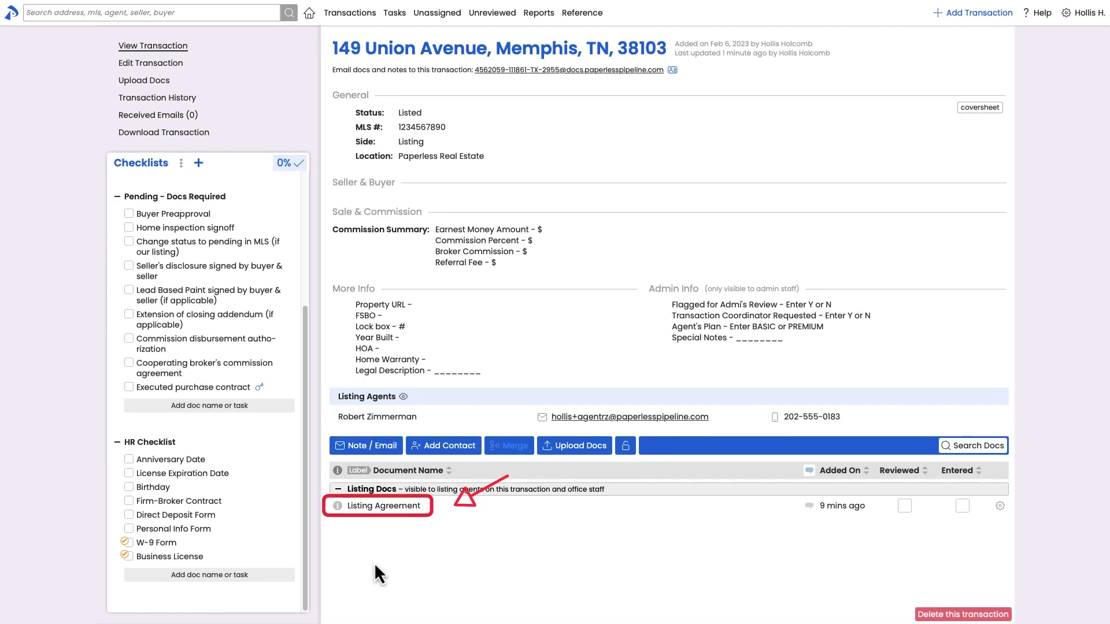
pyautogui.click(399, 509)
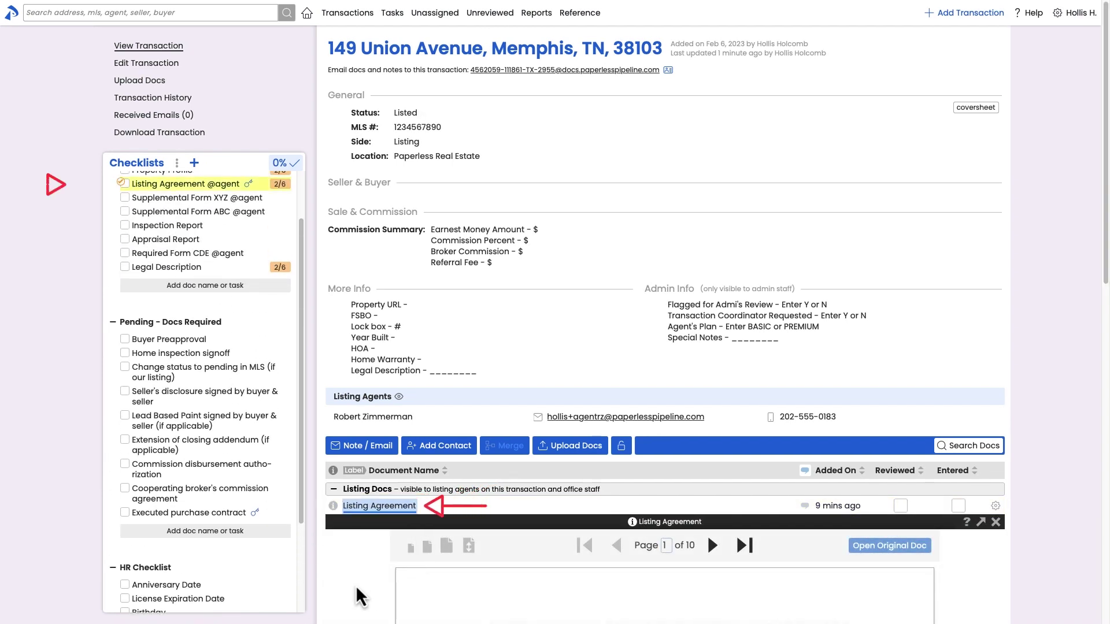
pyautogui.press('Escape')
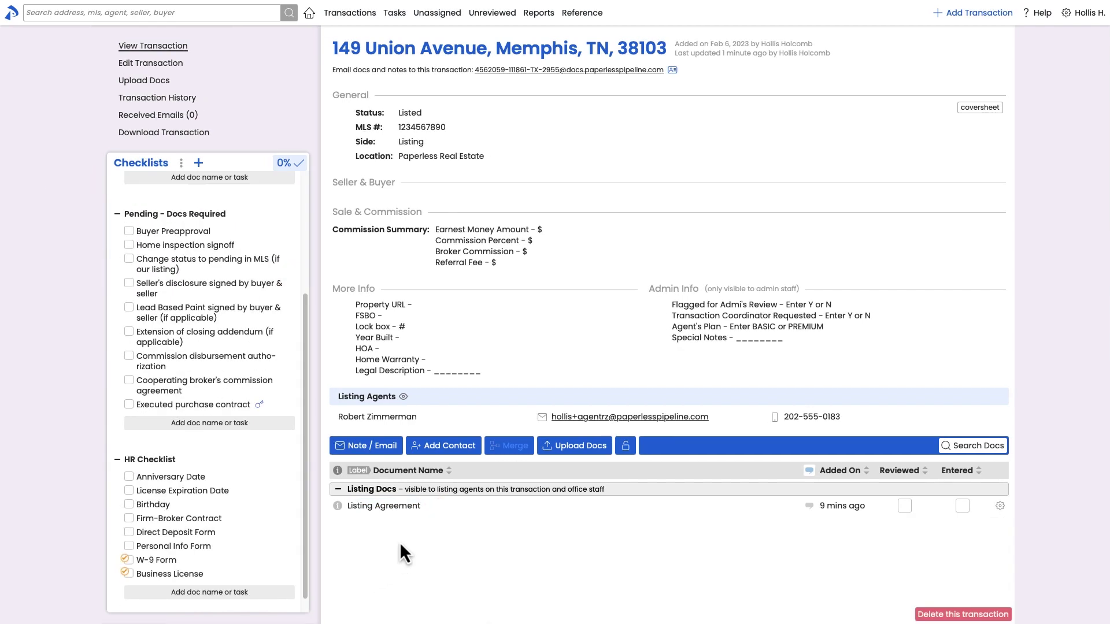
pyautogui.click(402, 508)
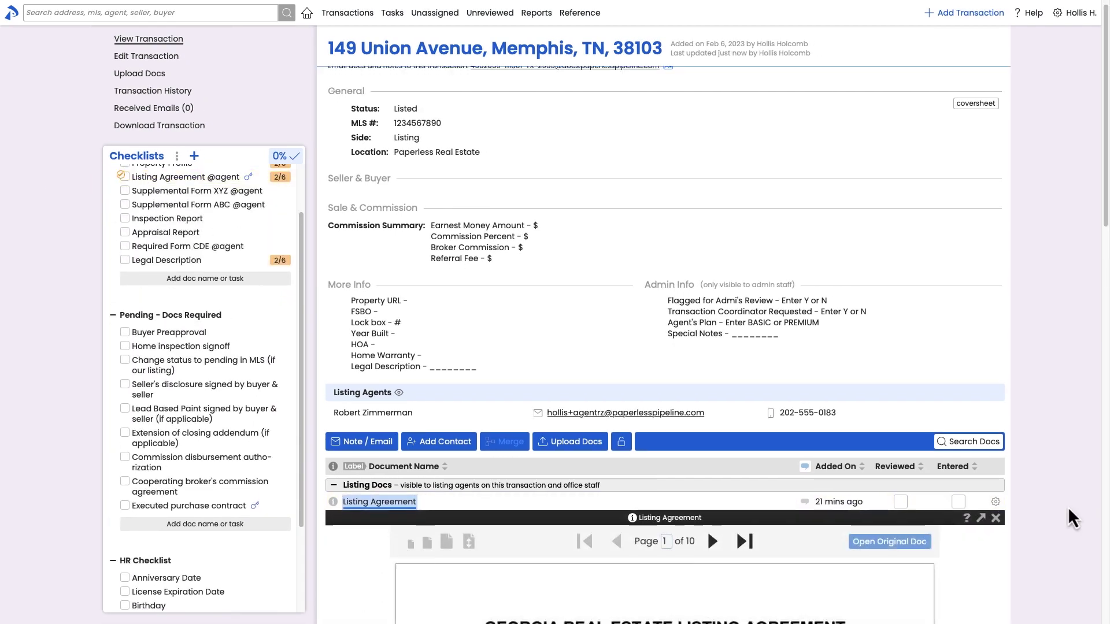
pyautogui.scroll(-5, 1071, 516)
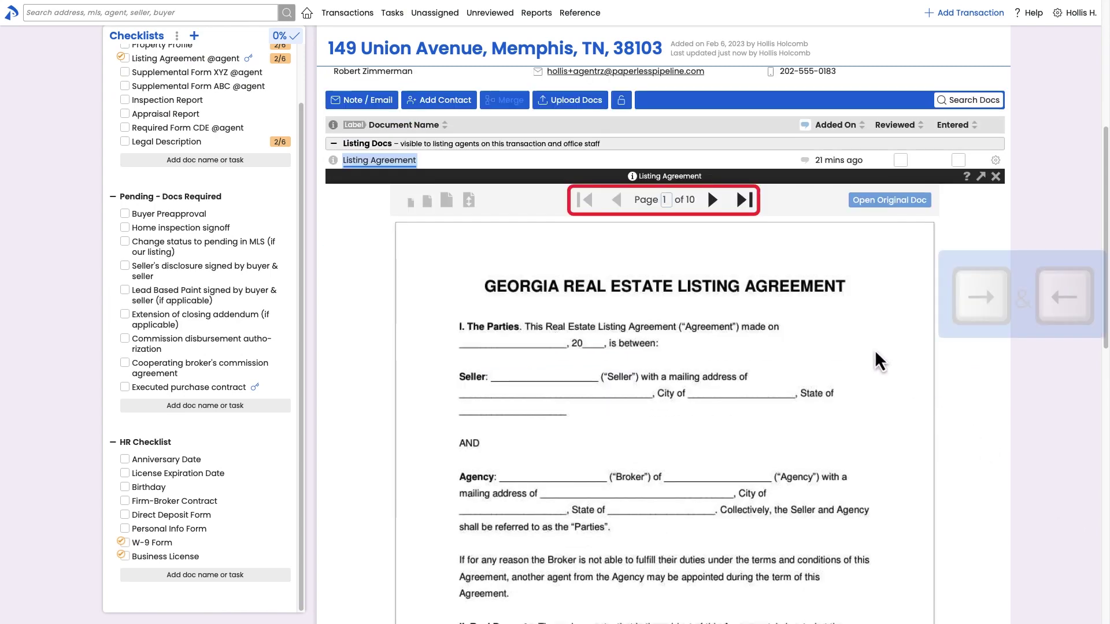
pyautogui.press('Right')
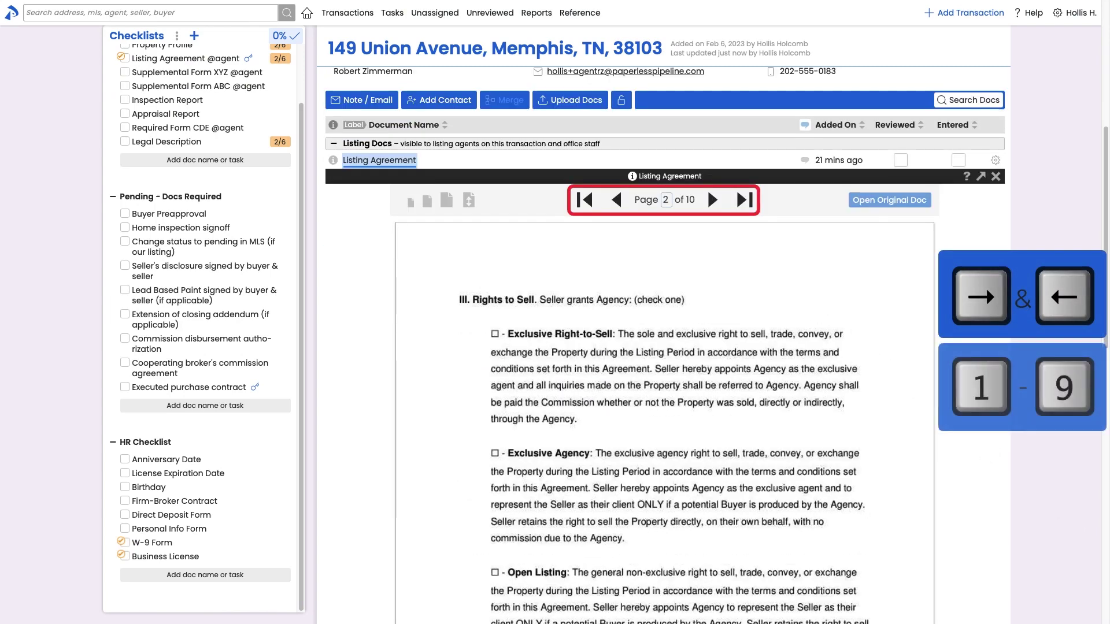
pyautogui.press('Right')
pyautogui.press('8')
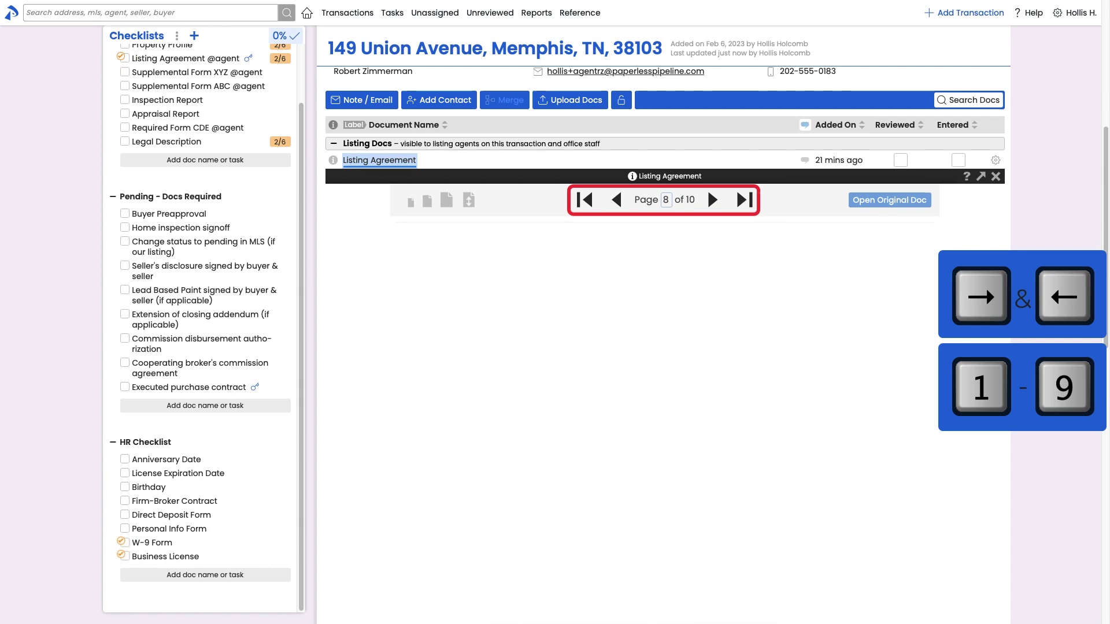
pyautogui.press('9')
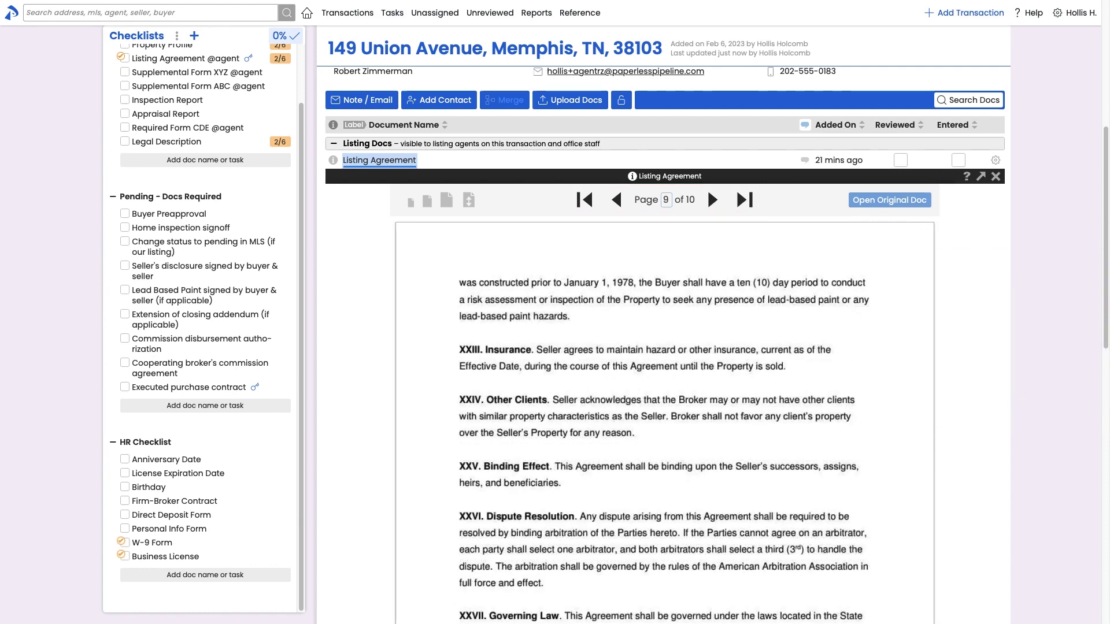
pyautogui.press('Escape')
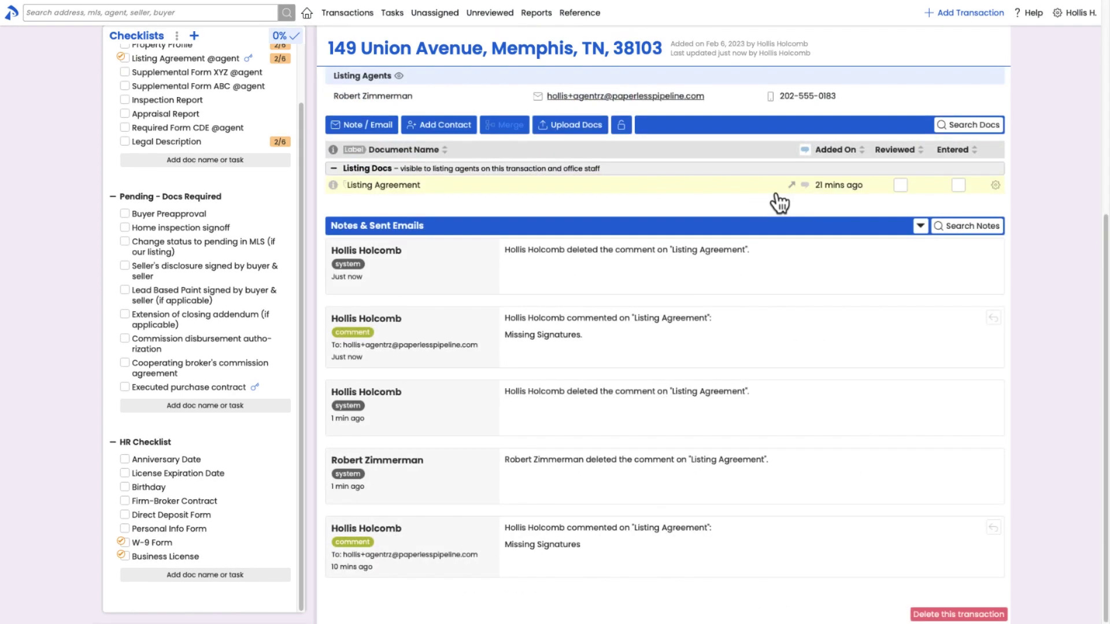
# Comment 'Missing Signatures.' on the Listing Agreement, clear its agent check, and mark the task complete.
pyautogui.click(804, 185)
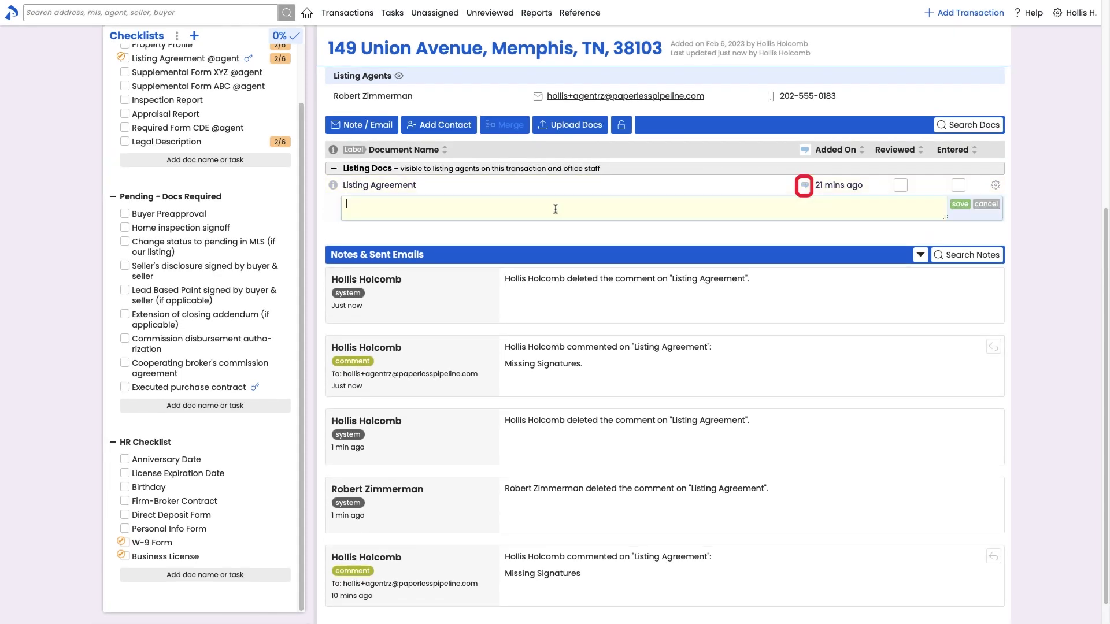
pyautogui.write('Missing Signatures.')
pyautogui.press('Return')
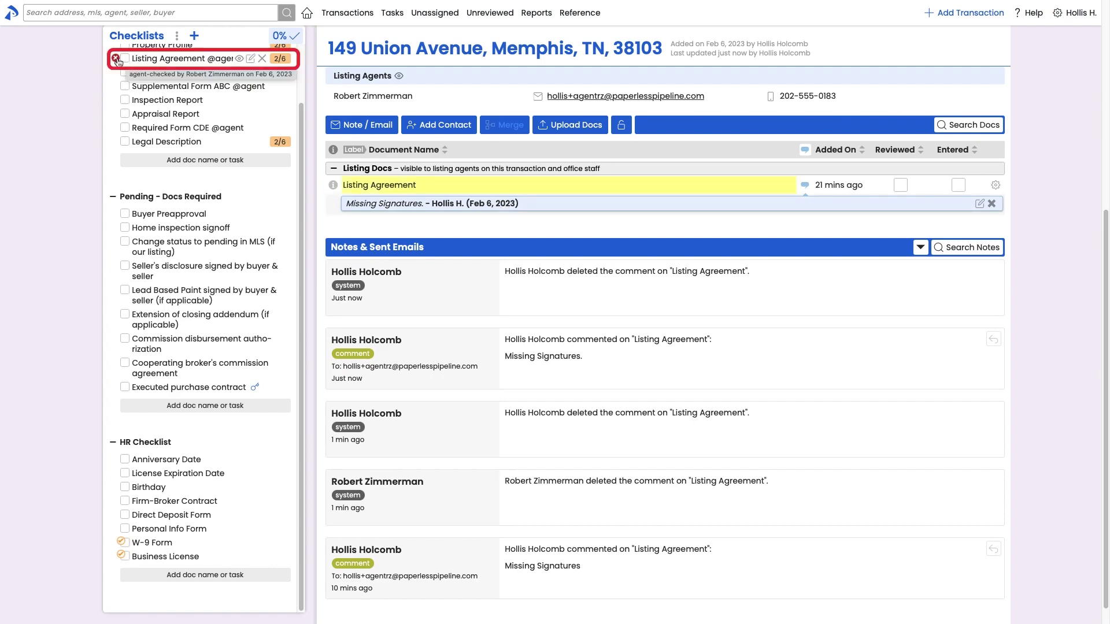
pyautogui.click(116, 58)
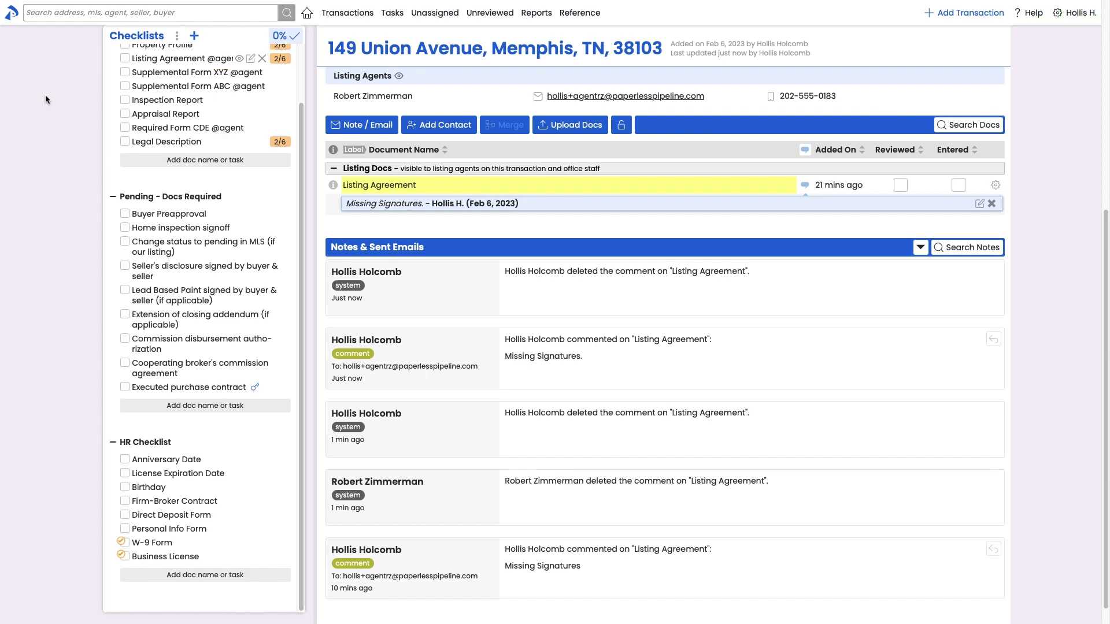
pyautogui.click(124, 58)
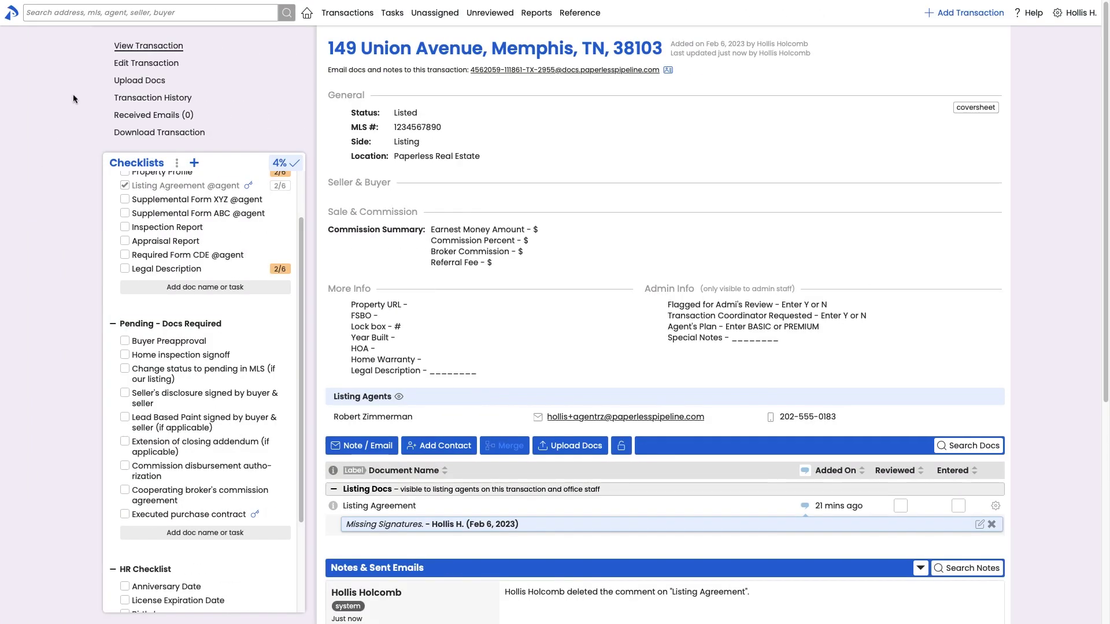
# Change the transaction status to Under Contract and save.
pyautogui.click(156, 66)
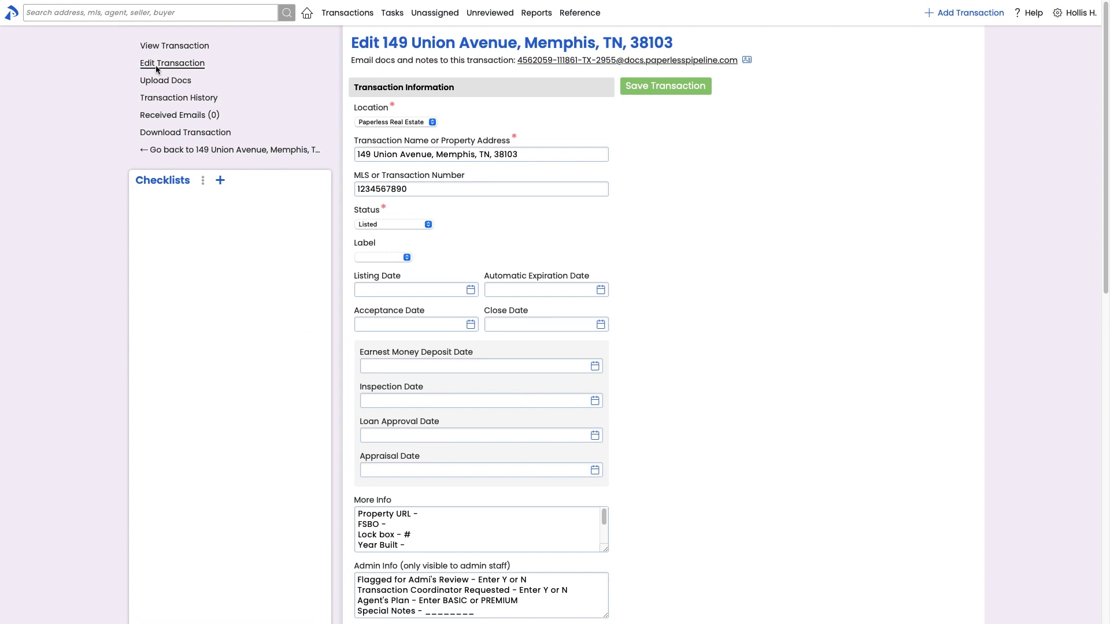
pyautogui.click(396, 227)
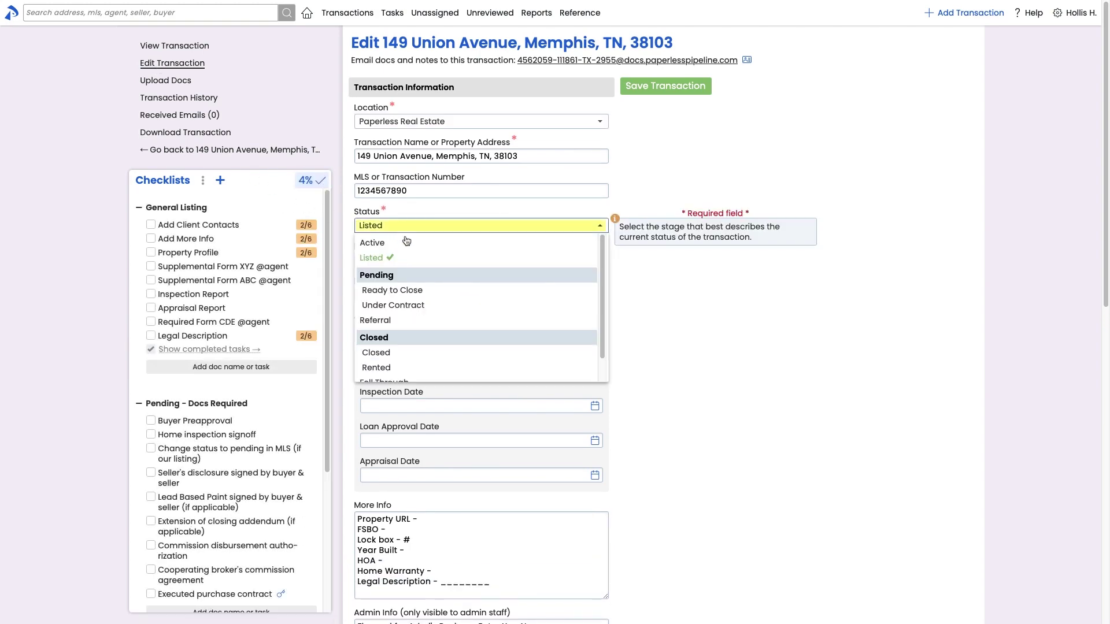
pyautogui.click(443, 306)
pyautogui.click(666, 87)
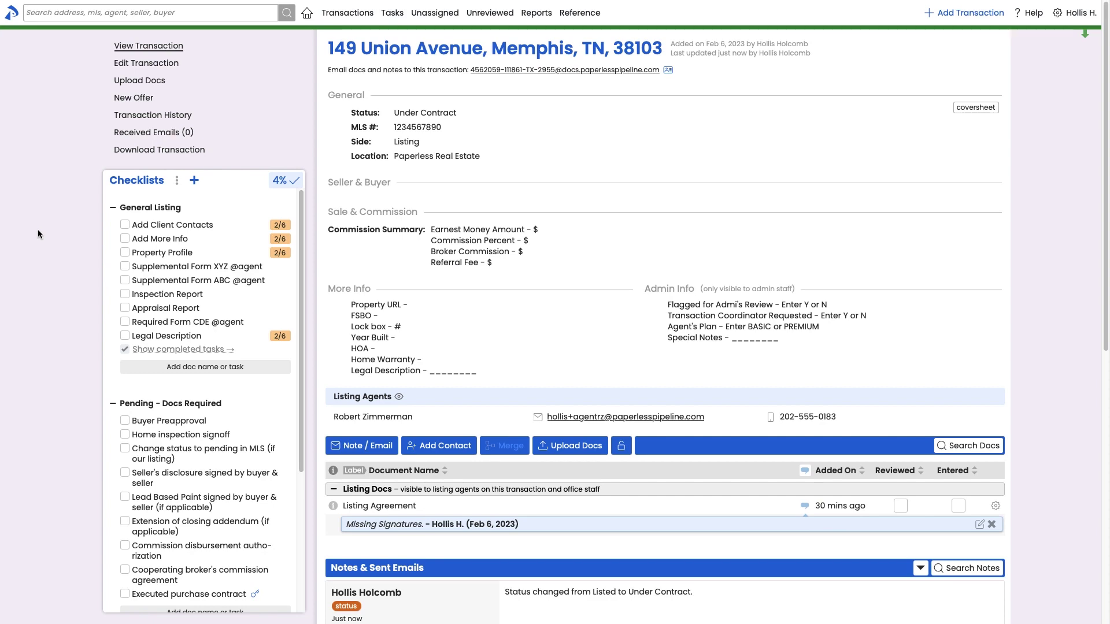
# Change the transaction status to Fell Through and save.
pyautogui.click(147, 65)
pyautogui.click(396, 227)
pyautogui.scroll(-1, 404, 347)
pyautogui.click(393, 375)
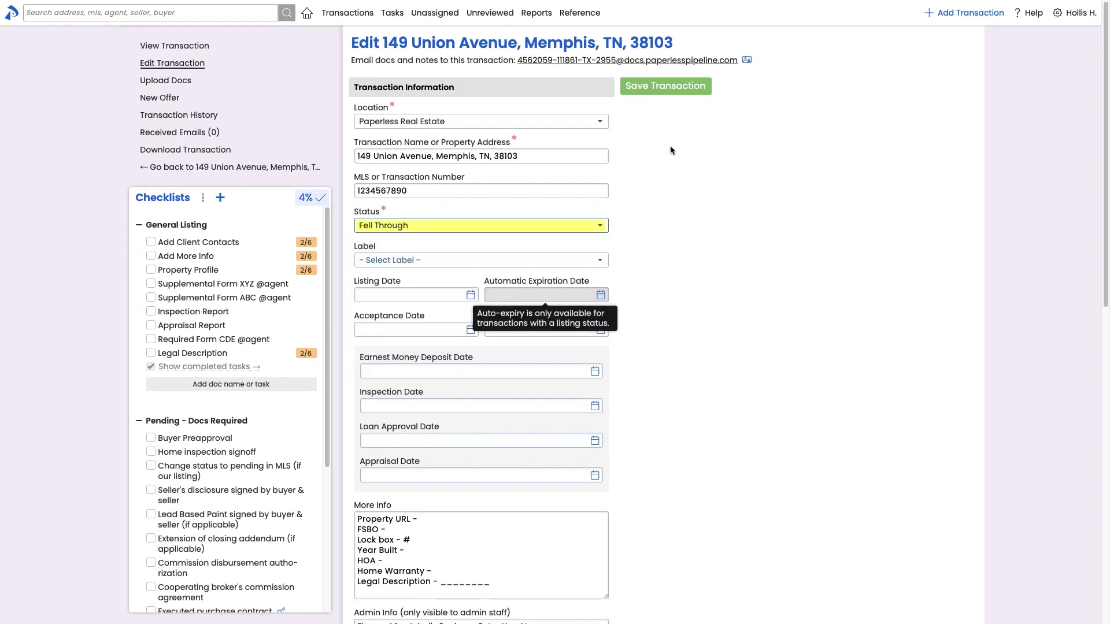
pyautogui.click(665, 86)
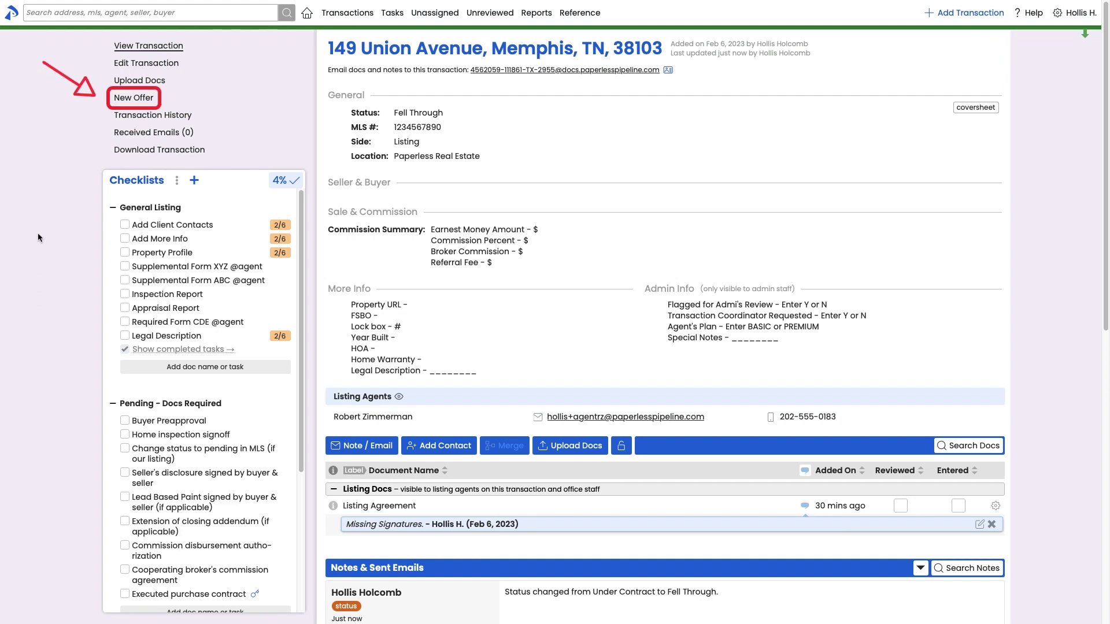
# Create and save new offer #2 from this transaction with status Under Contract.
pyautogui.click(130, 99)
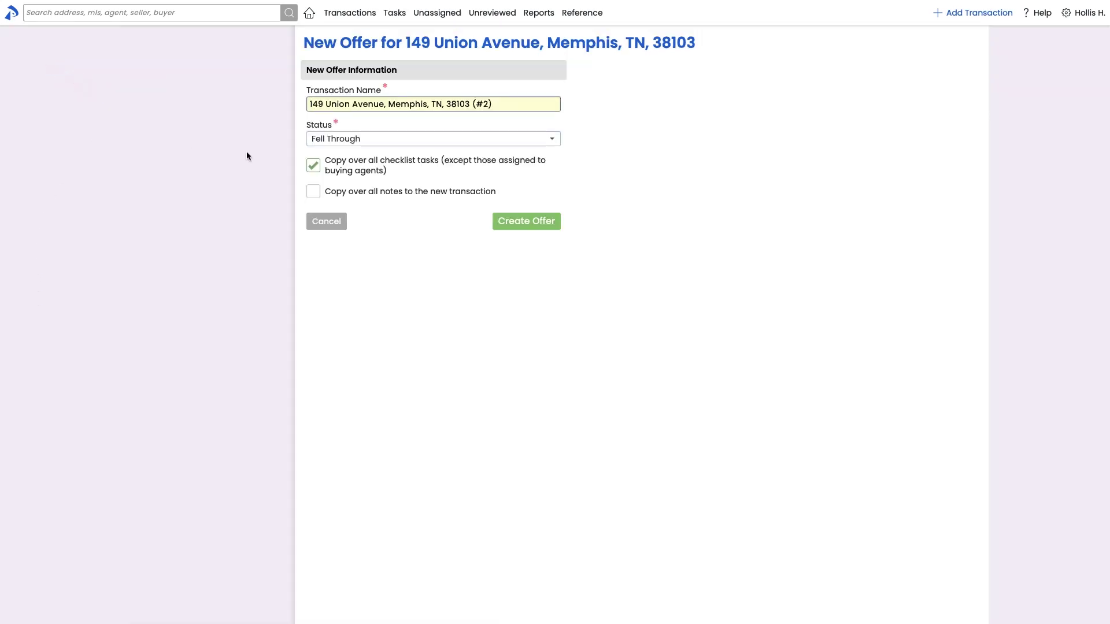
pyautogui.click(371, 144)
pyautogui.click(414, 220)
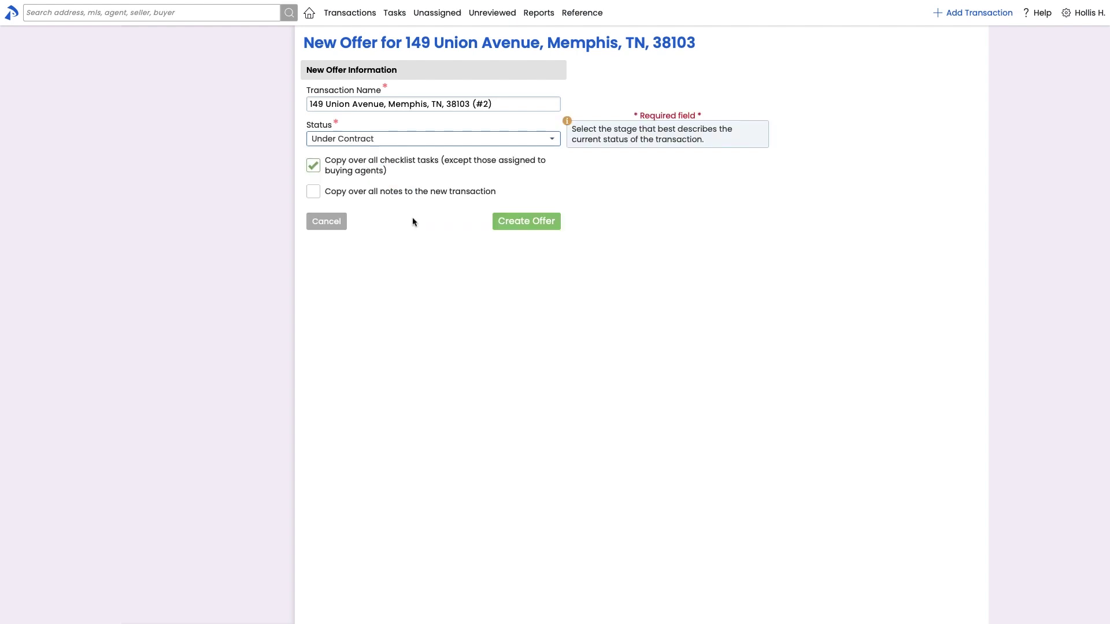
pyautogui.click(558, 229)
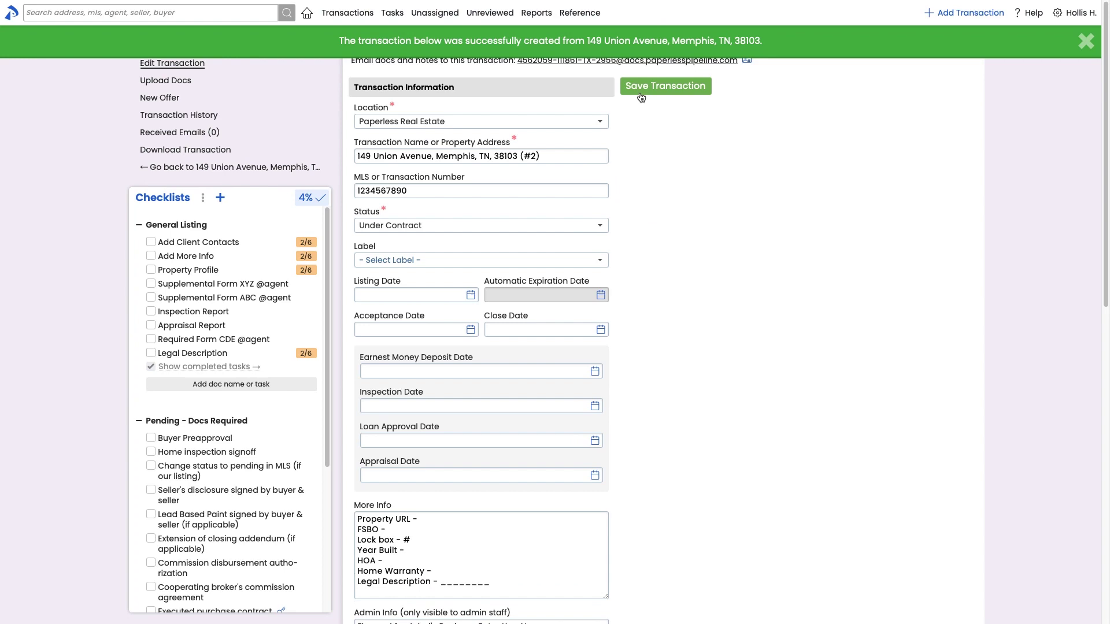
pyautogui.click(641, 94)
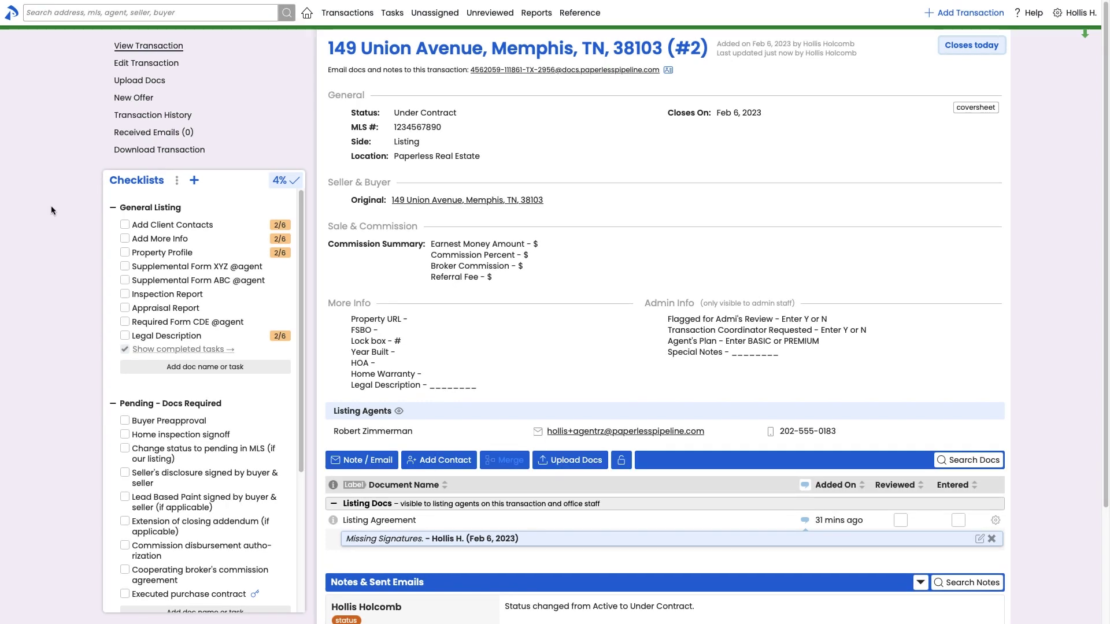
# Set the #2 transaction's status to Closed.
pyautogui.click(128, 68)
pyautogui.click(415, 228)
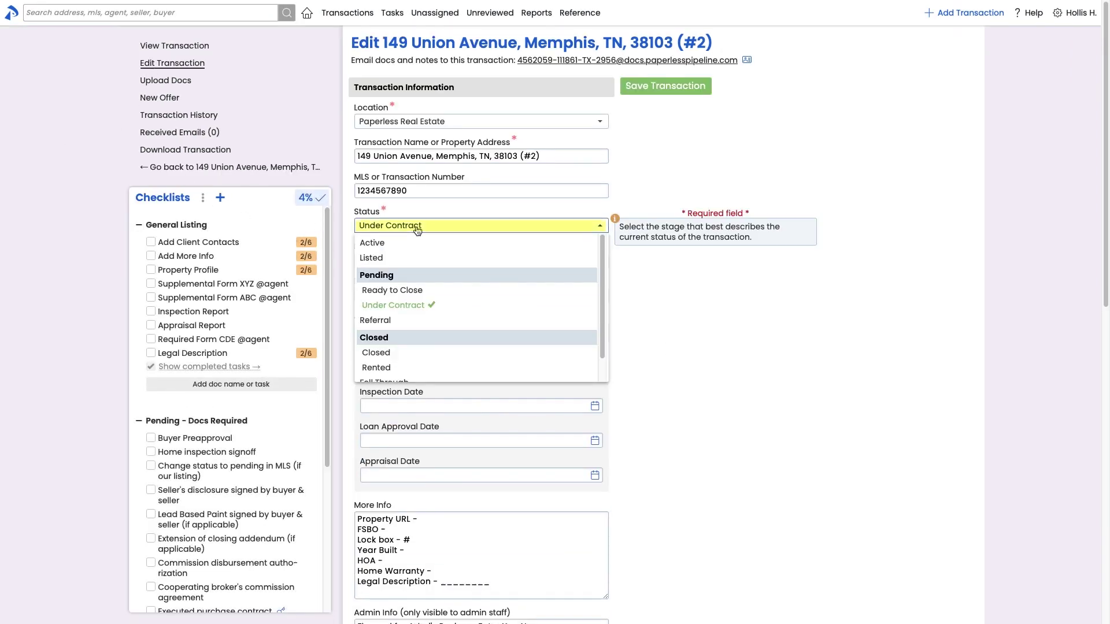
pyautogui.click(460, 353)
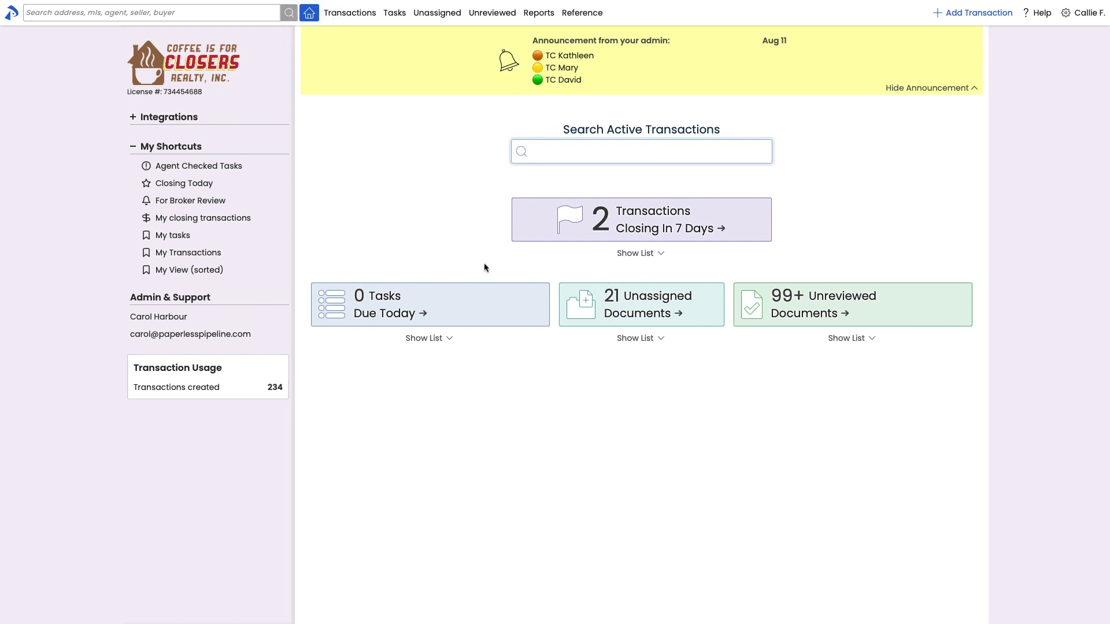
# Show the closing-within-7-days, unassigned and unreviewed document lists, then hide the unreviewed list.
pyautogui.click(637, 254)
pyautogui.click(636, 387)
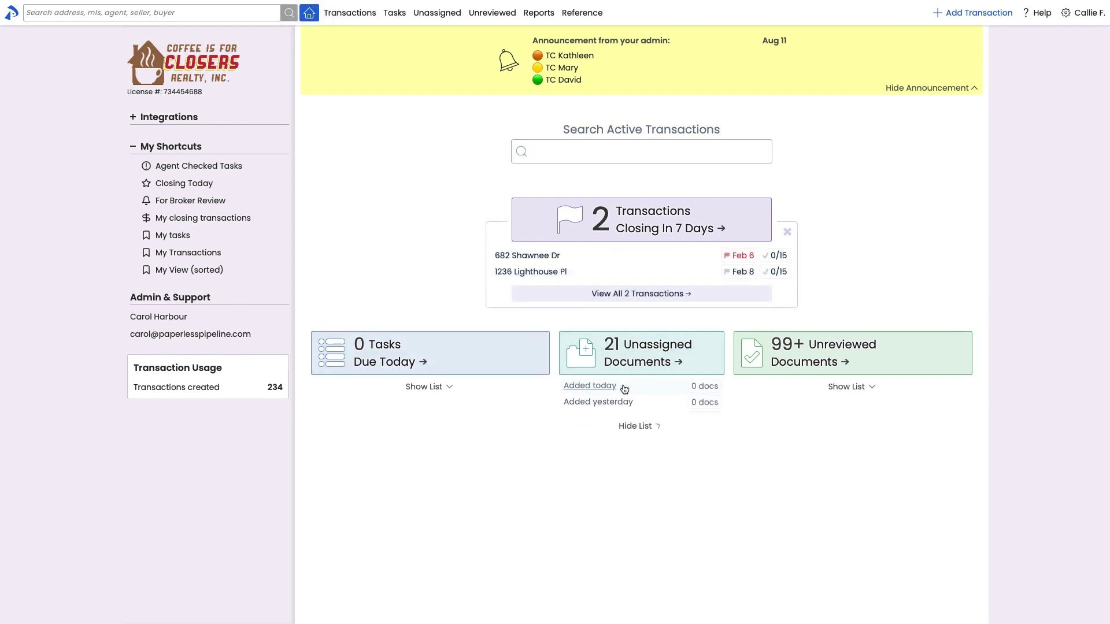
pyautogui.click(847, 386)
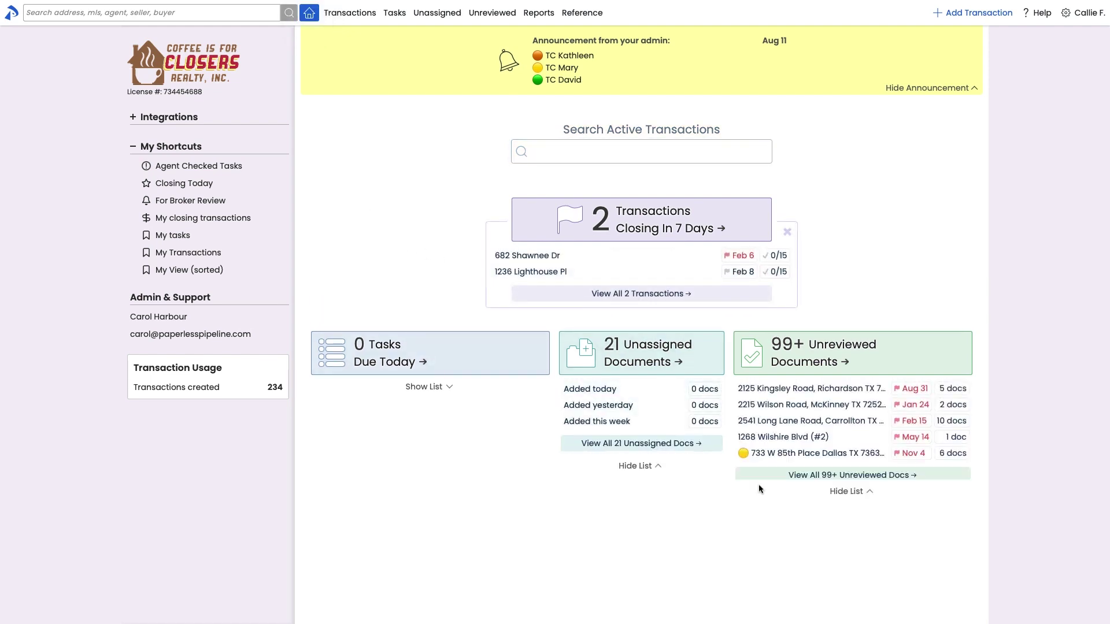
pyautogui.click(846, 491)
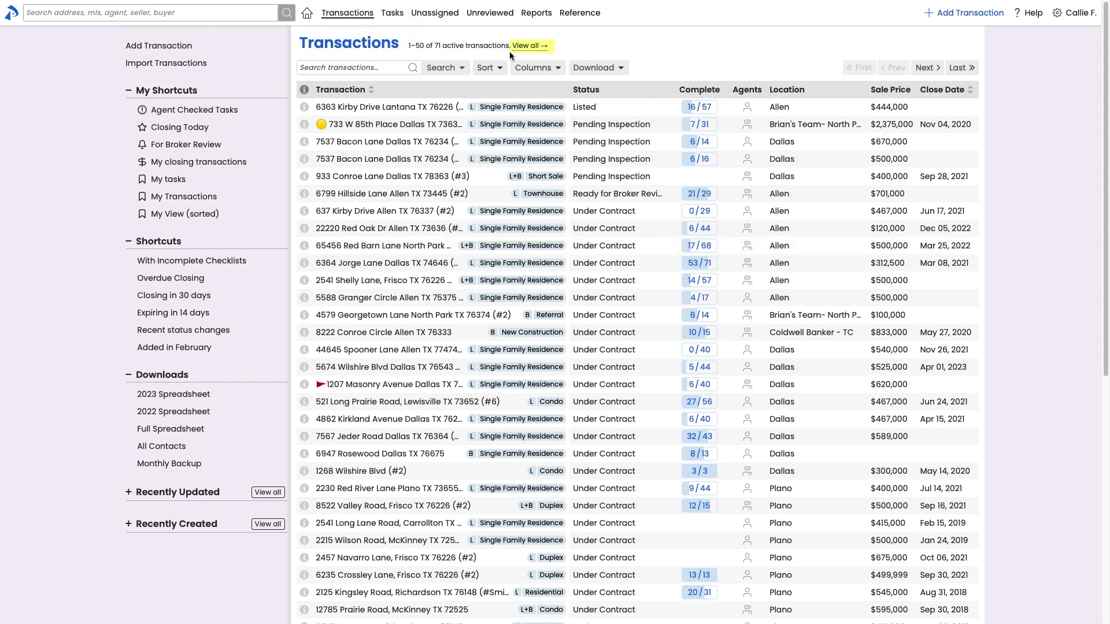
# Show all transactions and filter the search to Listed status.
pyautogui.click(525, 47)
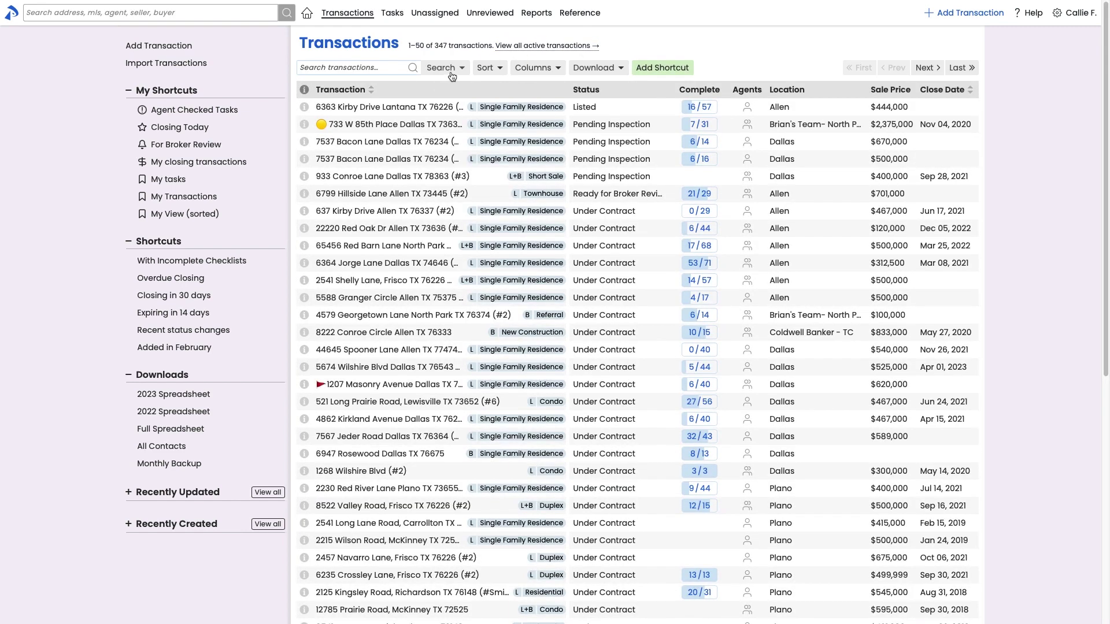
pyautogui.click(450, 74)
pyautogui.click(448, 103)
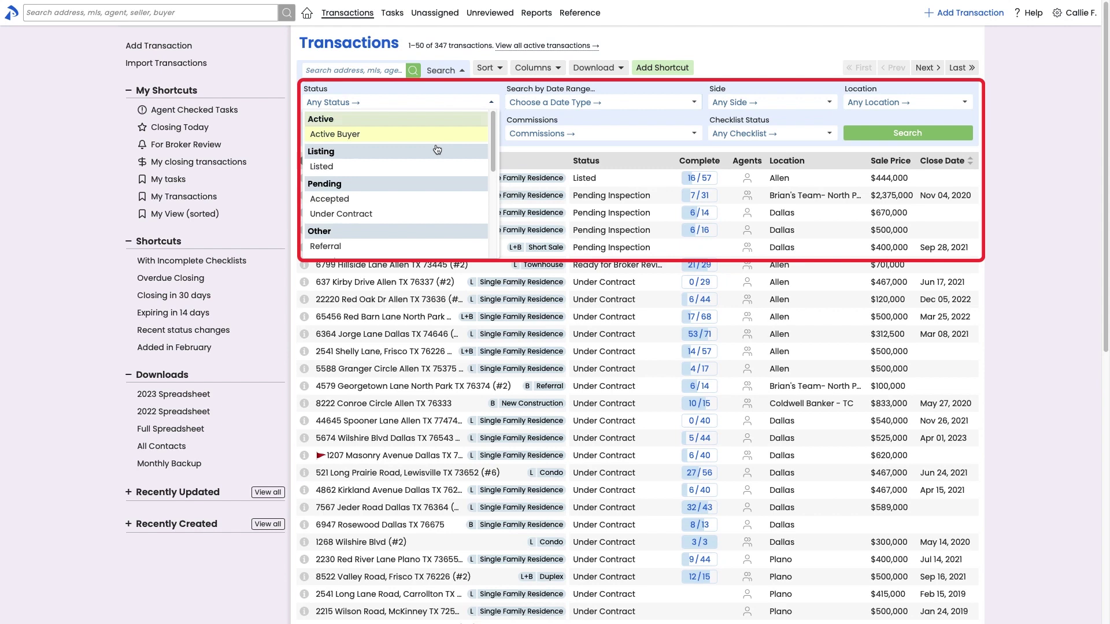
pyautogui.click(433, 166)
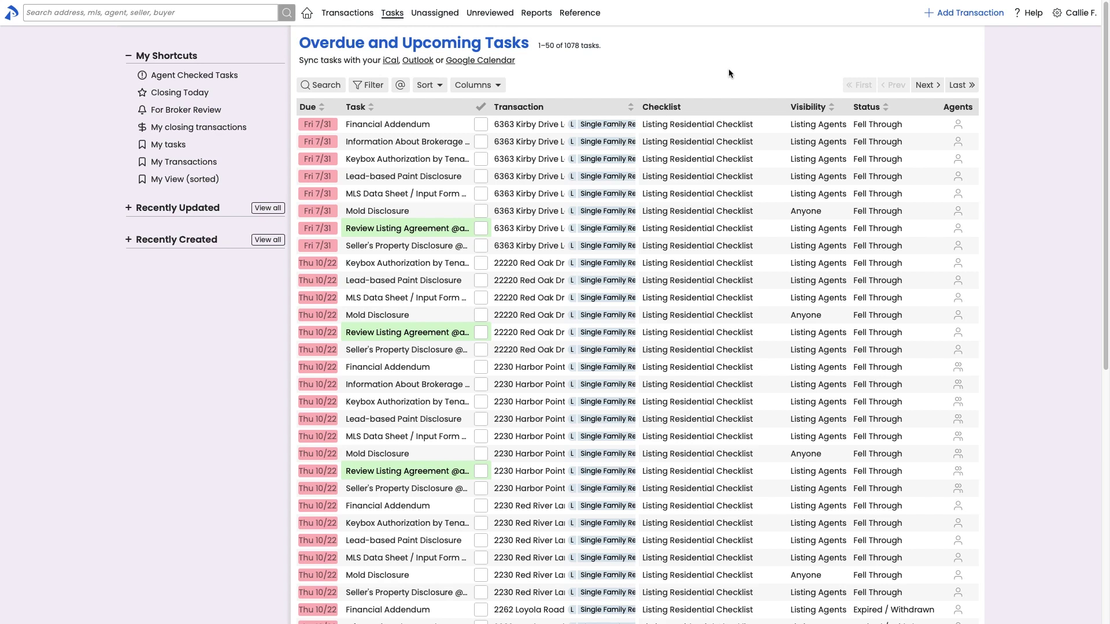
# Filter the task list by the selected agent's name to show only their 62 tasks.
pyautogui.click(373, 86)
pyautogui.click(503, 167)
pyautogui.write('rick')
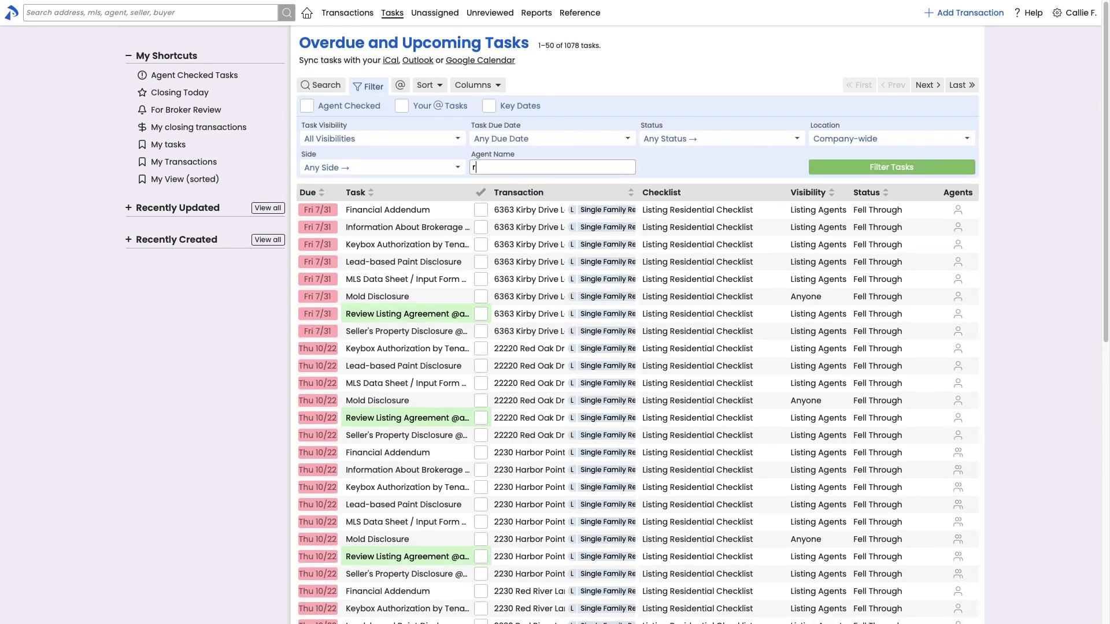
pyautogui.click(498, 196)
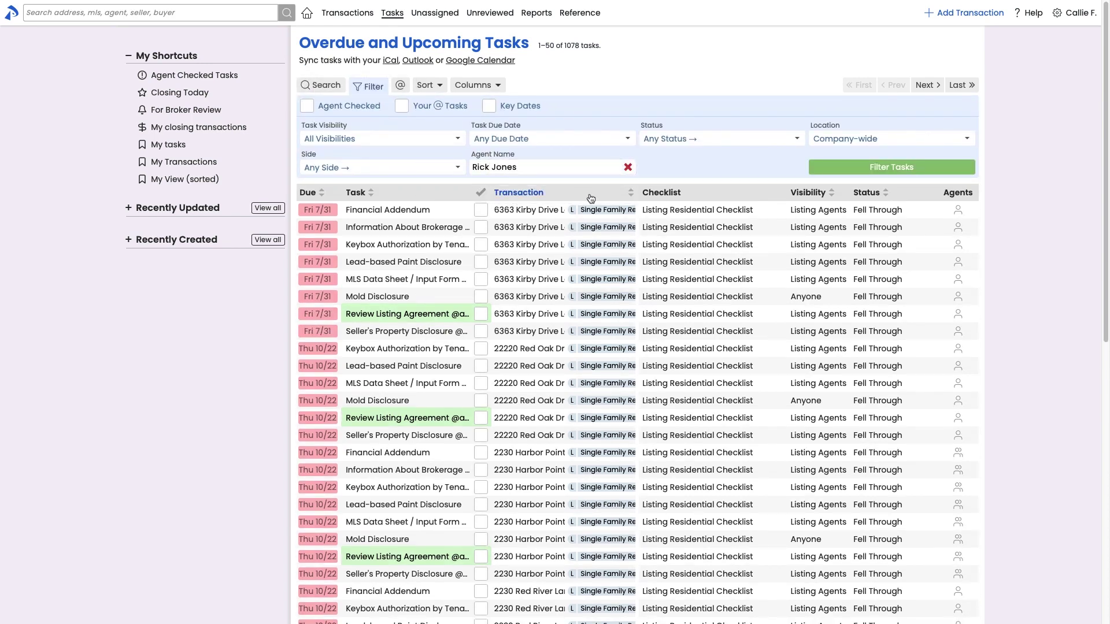
pyautogui.click(830, 167)
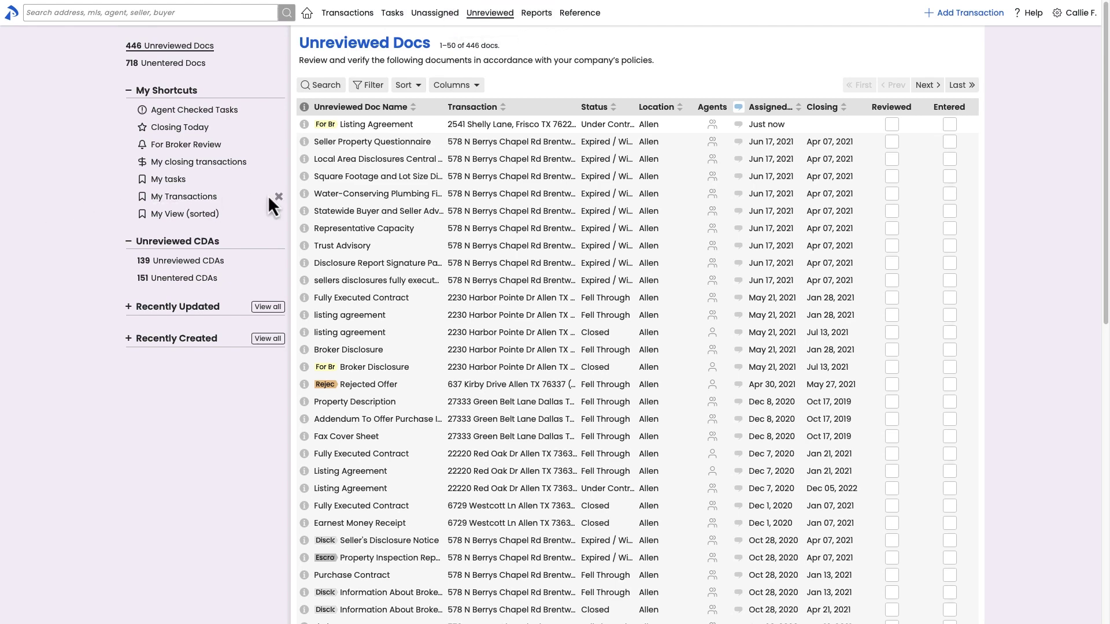
pyautogui.click(375, 126)
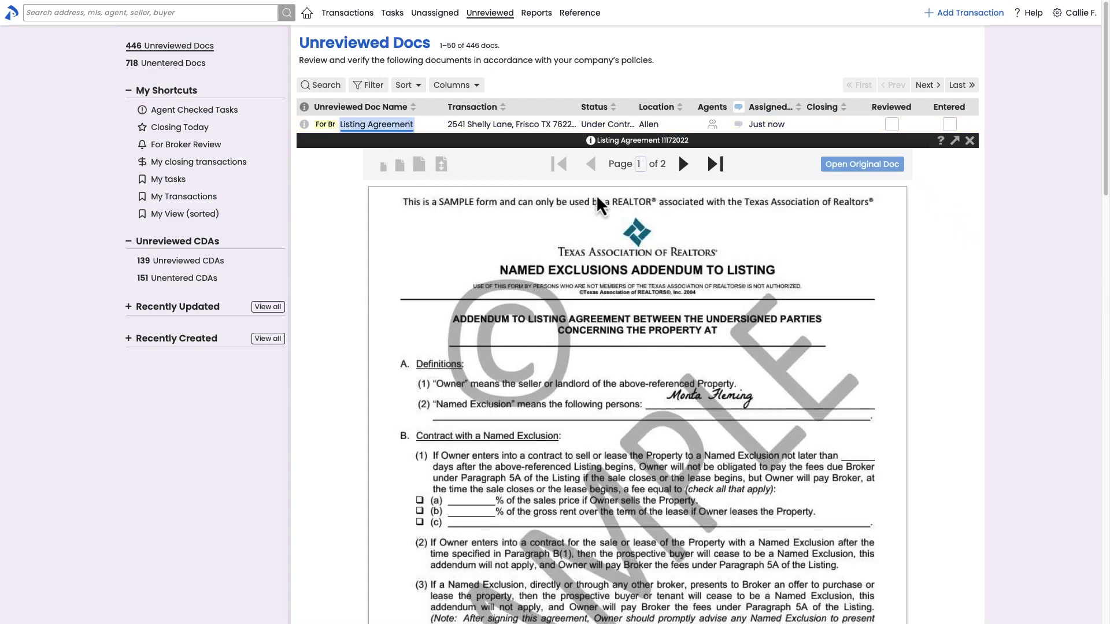
pyautogui.click(892, 124)
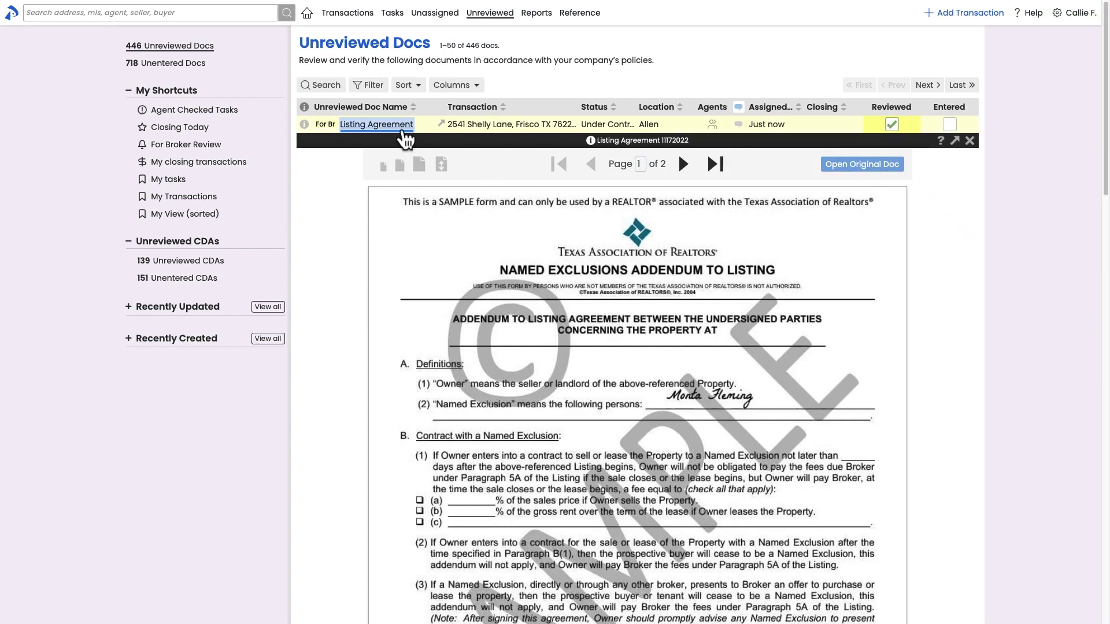
pyautogui.click(403, 131)
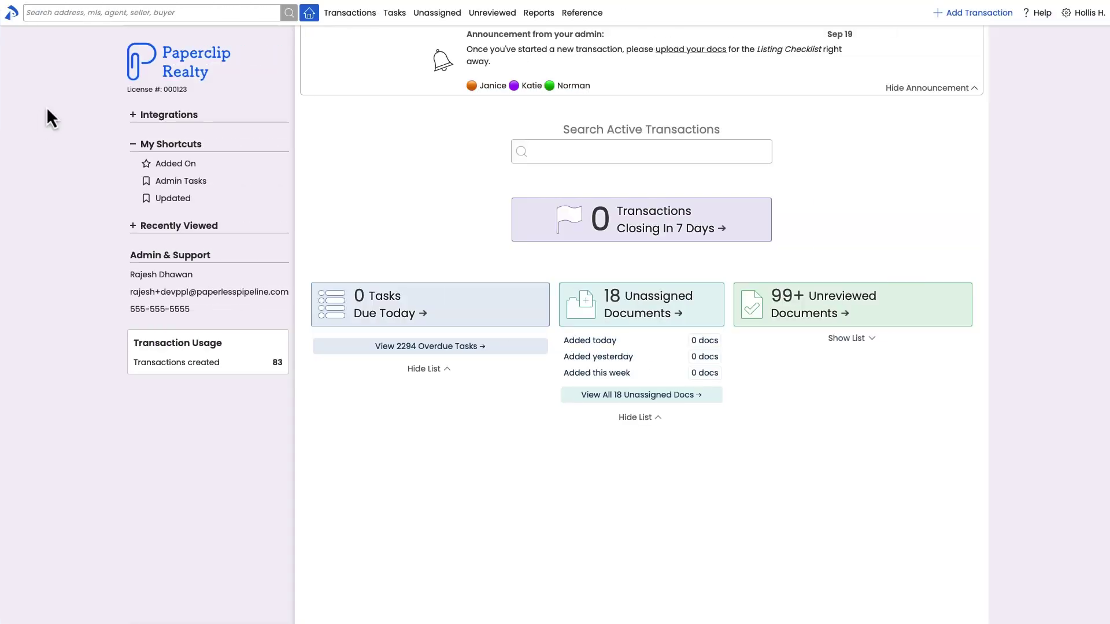
# Run a quick search for 417 from the top search box.
pyautogui.click(74, 12)
pyautogui.write('417')
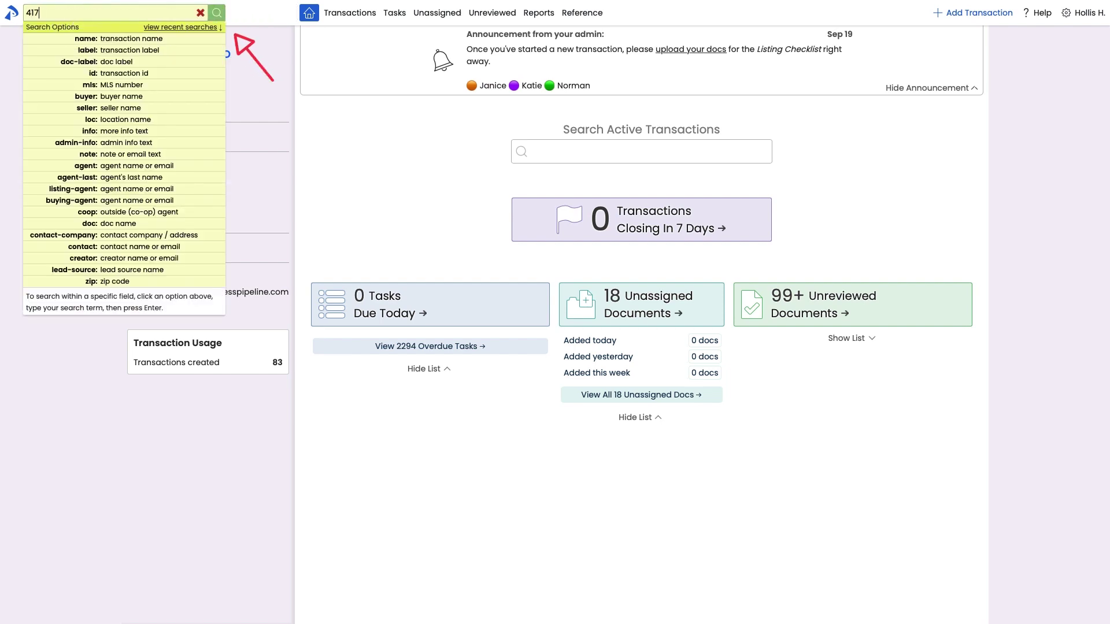
pyautogui.press('Return')
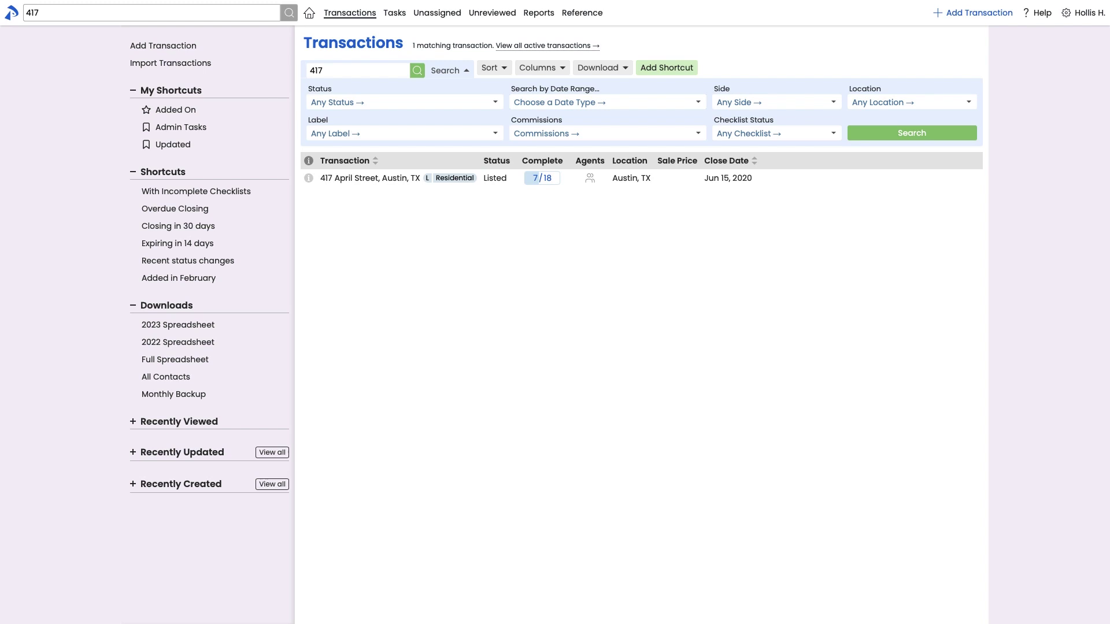
# Search transactions by contact-company 'stewart' to list 123 Main Street and 123 Third Street.
pyautogui.click(151, 12)
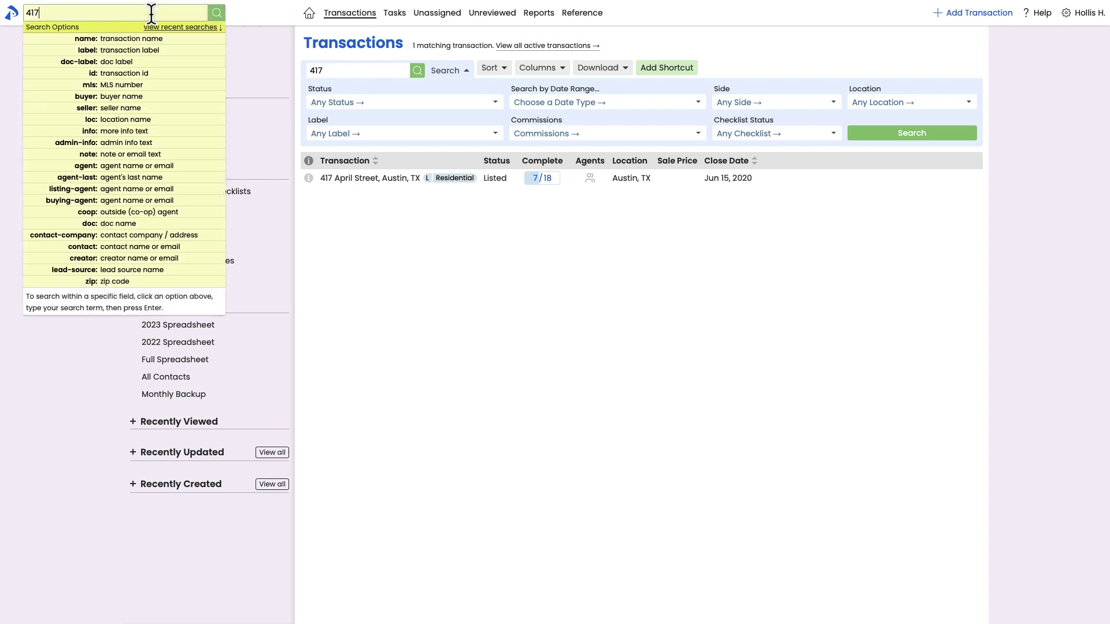
pyautogui.click(143, 236)
pyautogui.write('stewart')
pyautogui.press('Return')
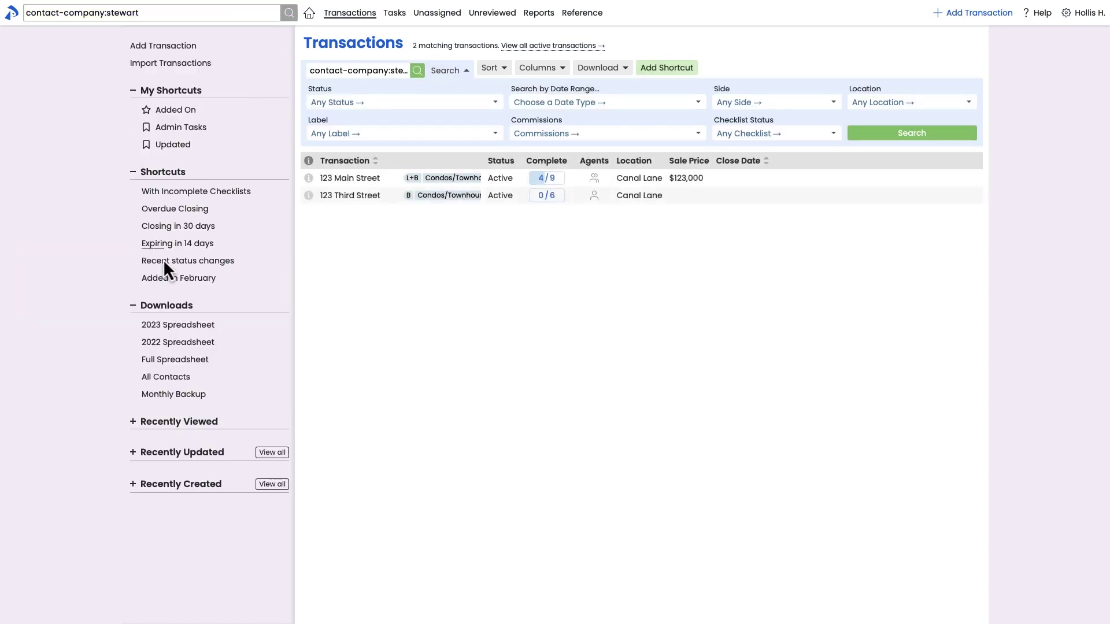
# Limit the stewart search to Active transactions and save it as shortcut 'Stewart Closings'.
pyautogui.click(428, 104)
pyautogui.click(434, 141)
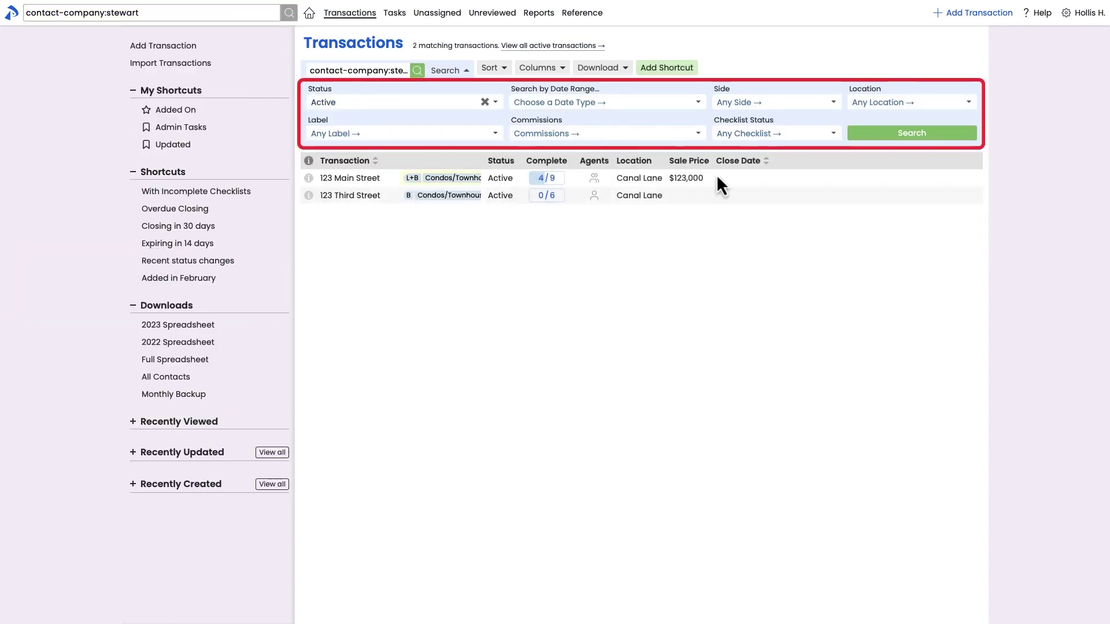
pyautogui.click(872, 137)
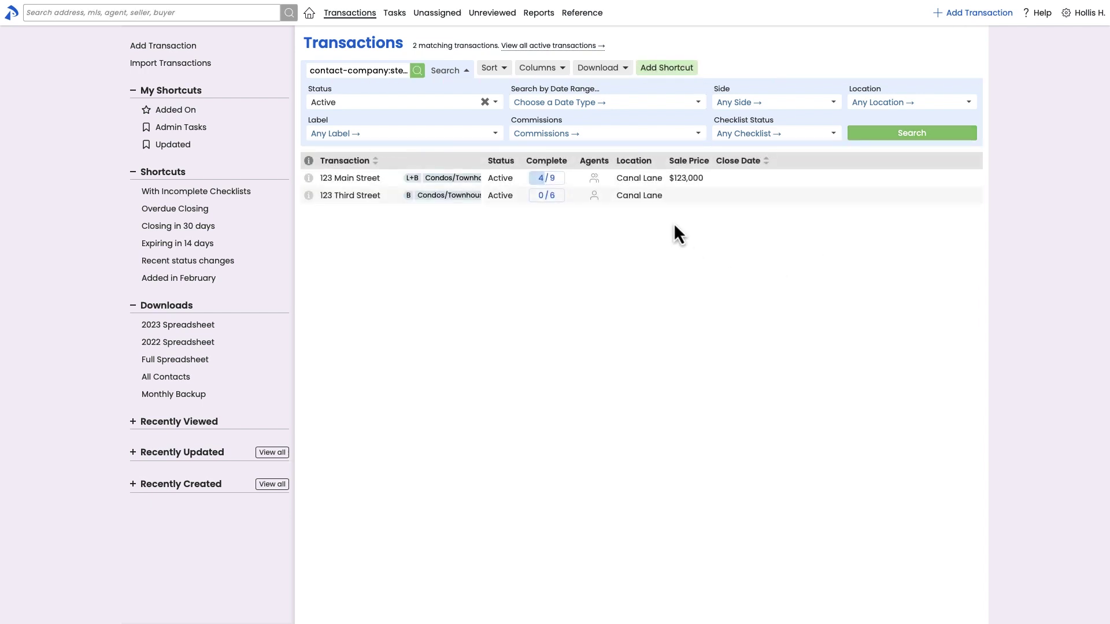
pyautogui.click(667, 68)
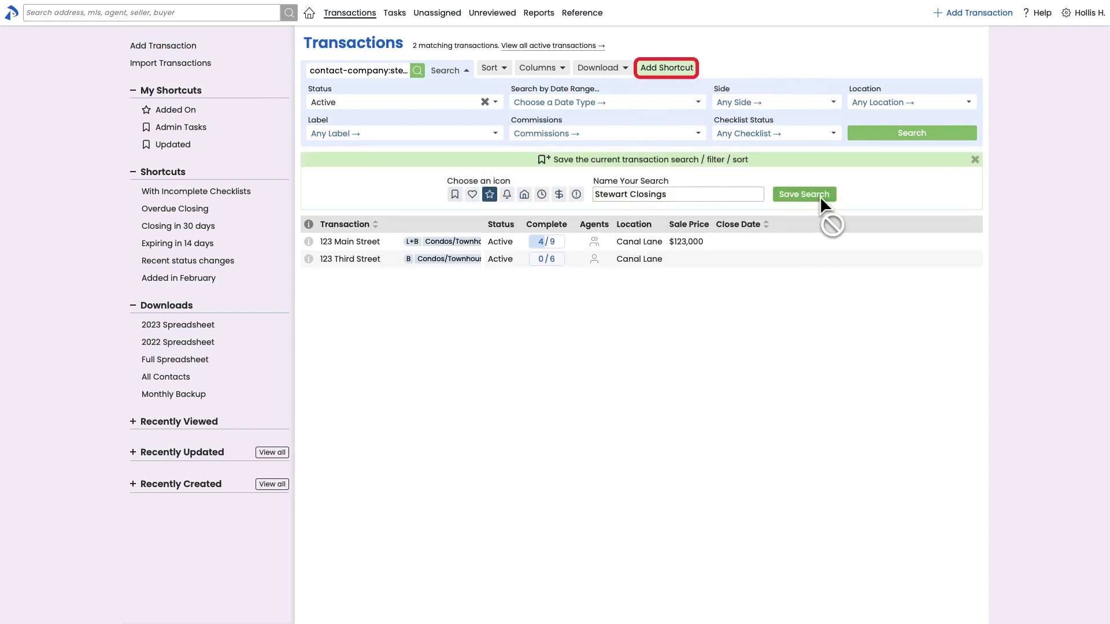
pyautogui.click(807, 195)
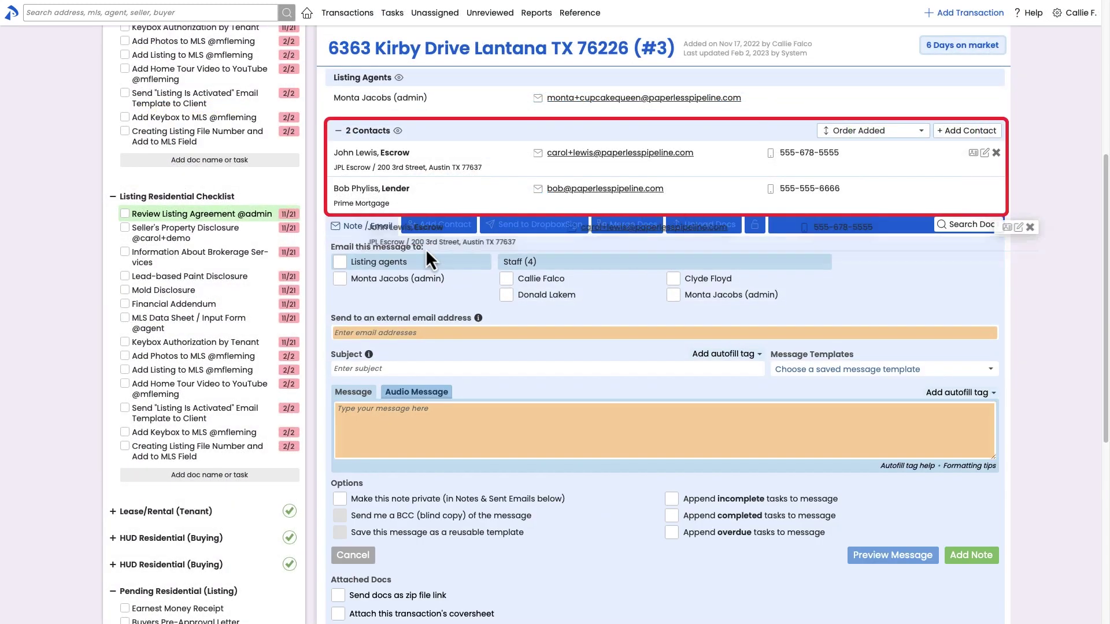
# Add two contacts as email recipients and split Listing Agreement page 2 into 'Addendum for "Back-Up" Contract'.
pyautogui.moveTo(425, 249); pyautogui.dragTo(397, 338)
pyautogui.moveTo(405, 171); pyautogui.dragTo(414, 429)
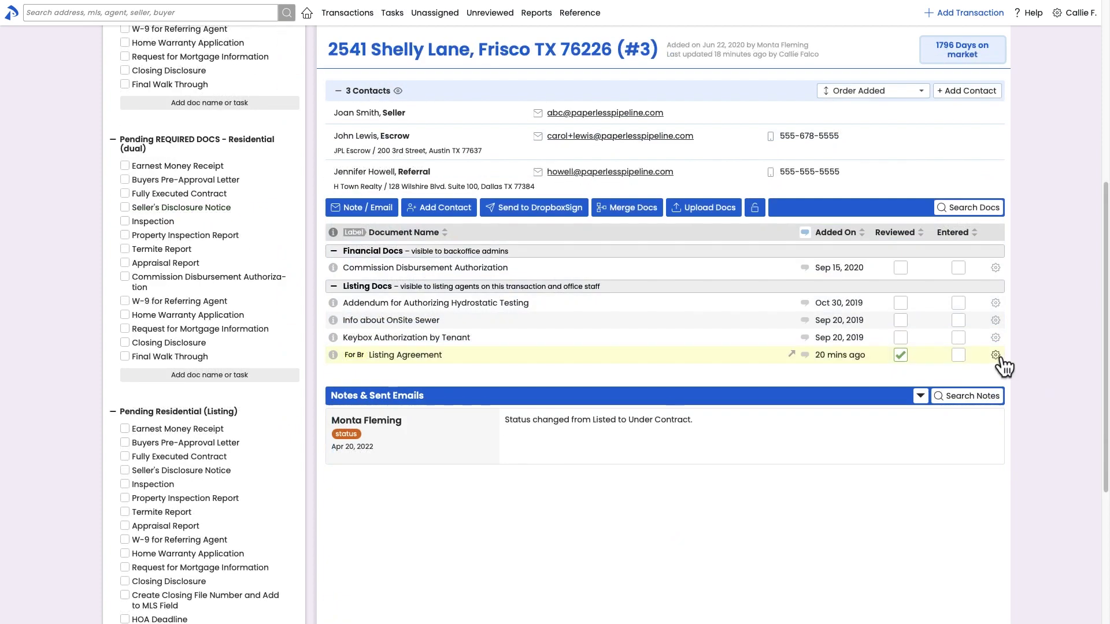
pyautogui.click(996, 355)
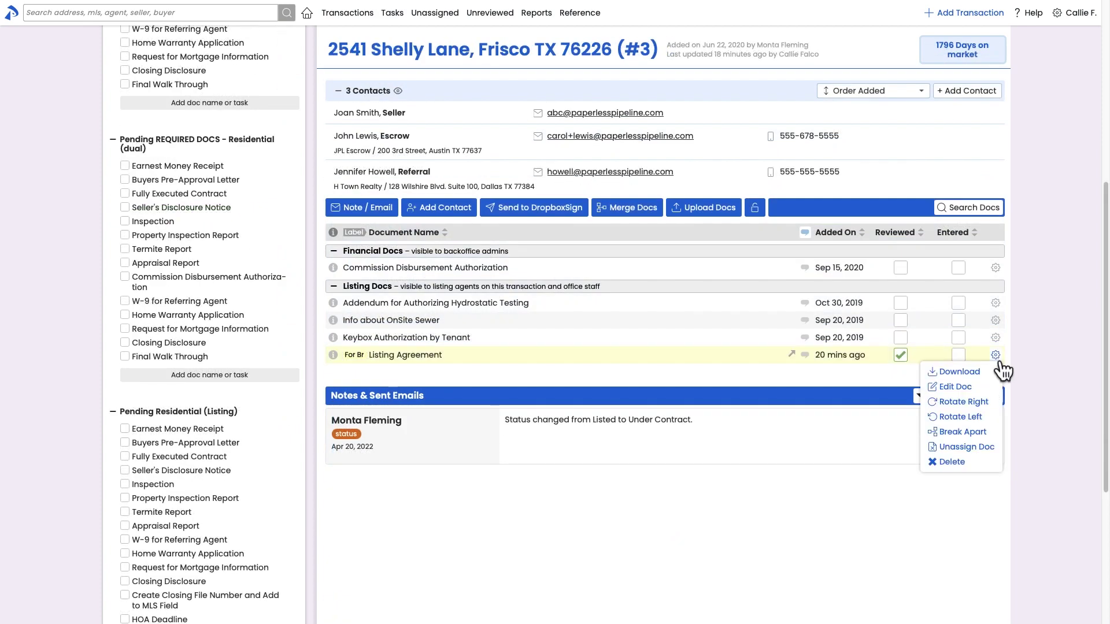
pyautogui.click(987, 433)
pyautogui.click(373, 164)
pyautogui.click(374, 202)
pyautogui.click(404, 164)
pyautogui.click(412, 179)
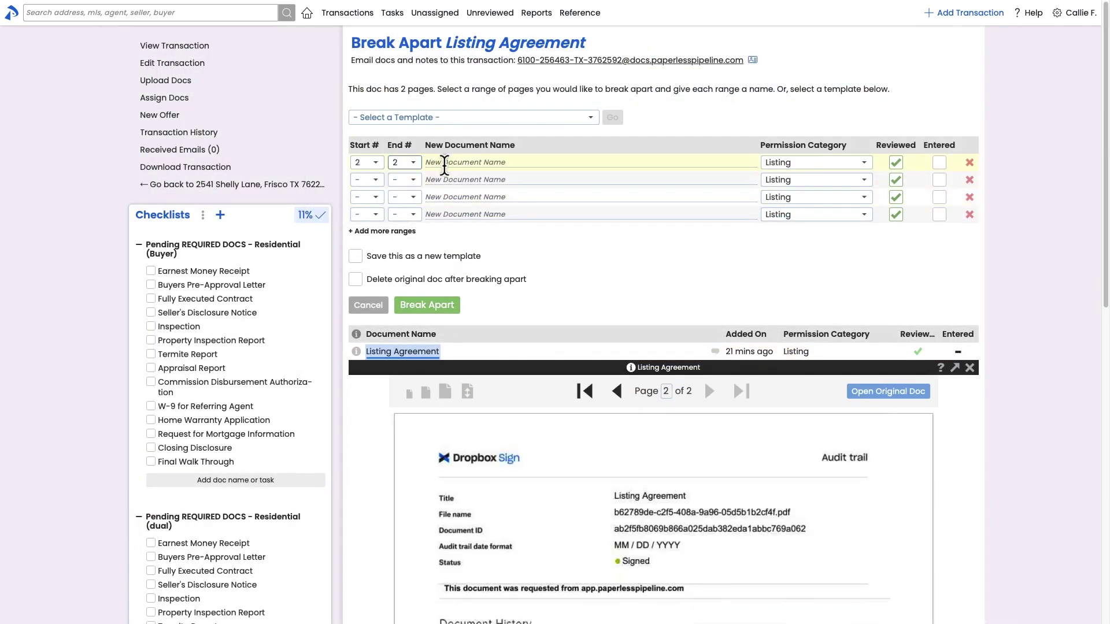
pyautogui.click(445, 164)
pyautogui.click(451, 193)
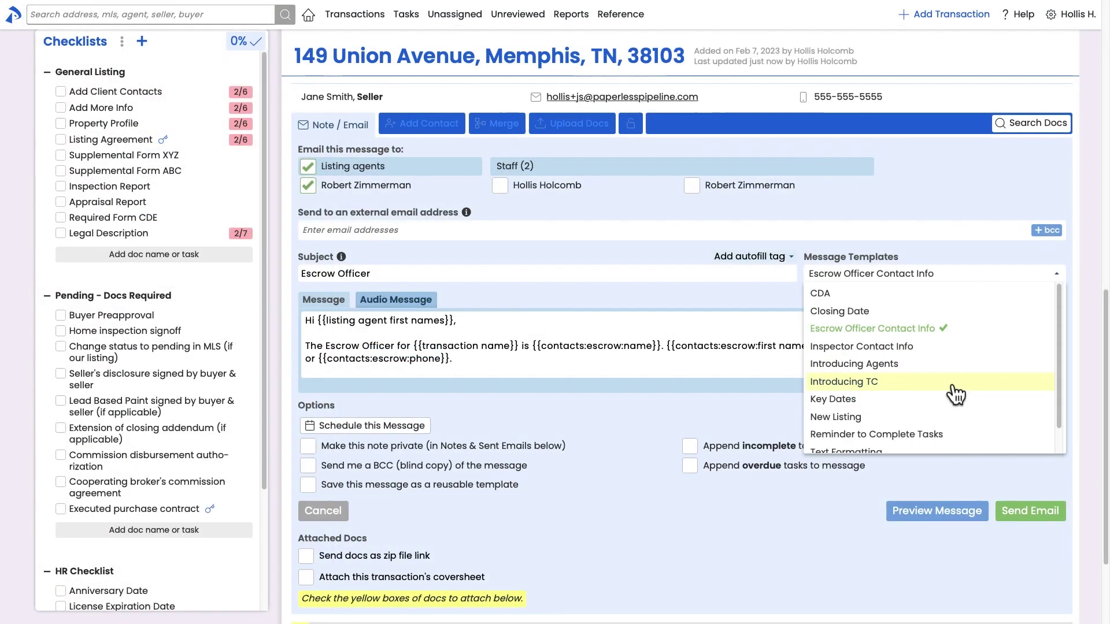
# Fill the email from the Transaction Info template and preview the message.
pyautogui.scroll(-1, 951, 387)
pyautogui.click(923, 441)
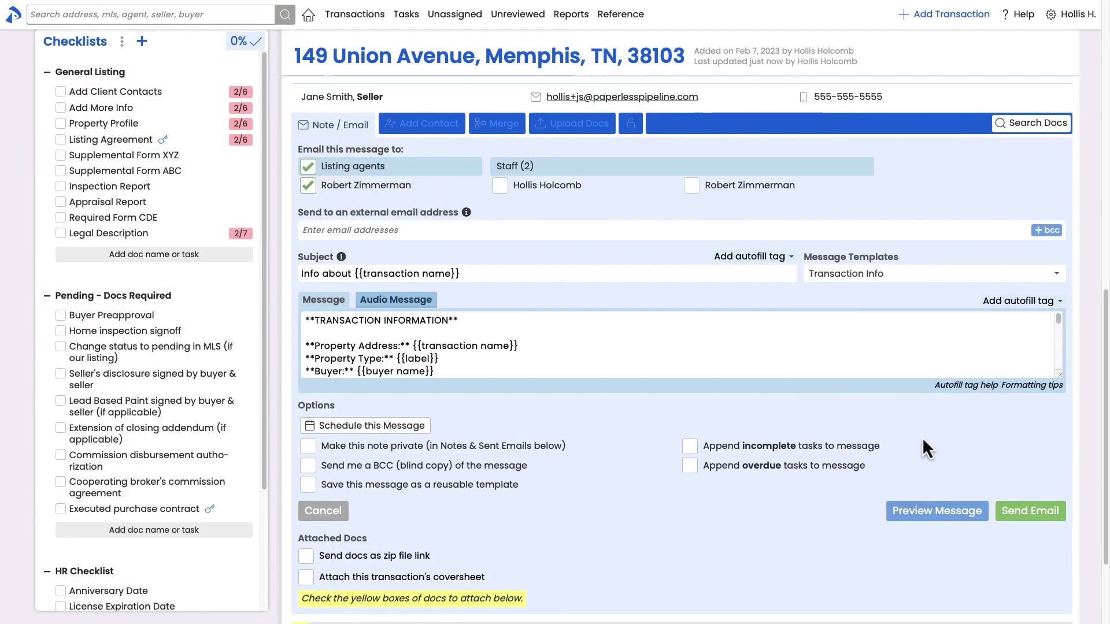
pyautogui.click(921, 512)
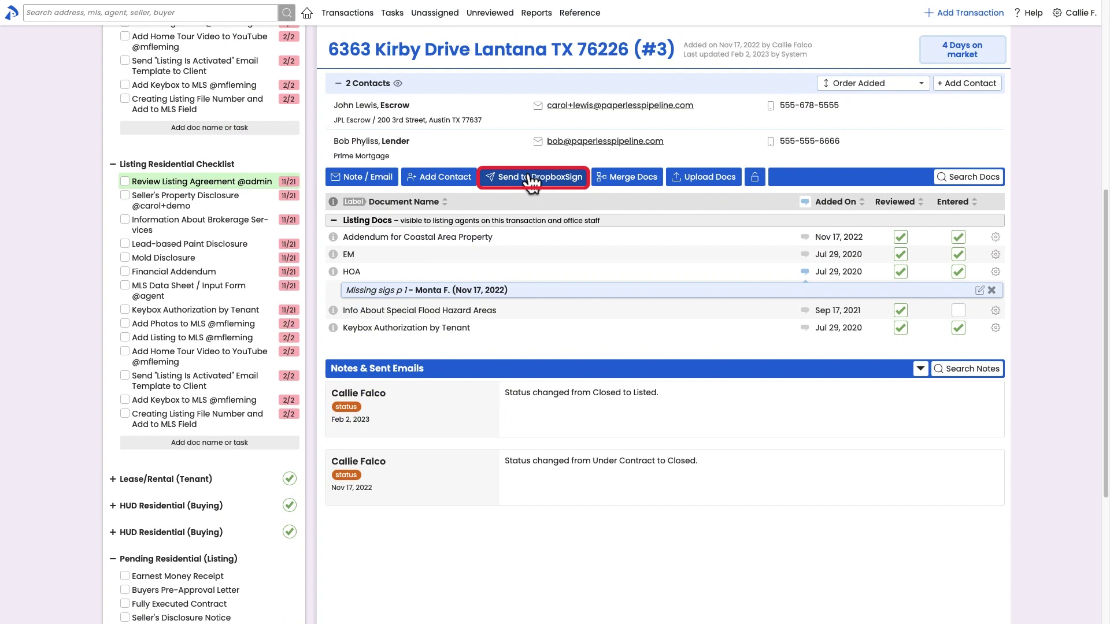
# Send the Coastal Area Property addendum to the lender for signature via DropboxSign.
pyautogui.click(529, 177)
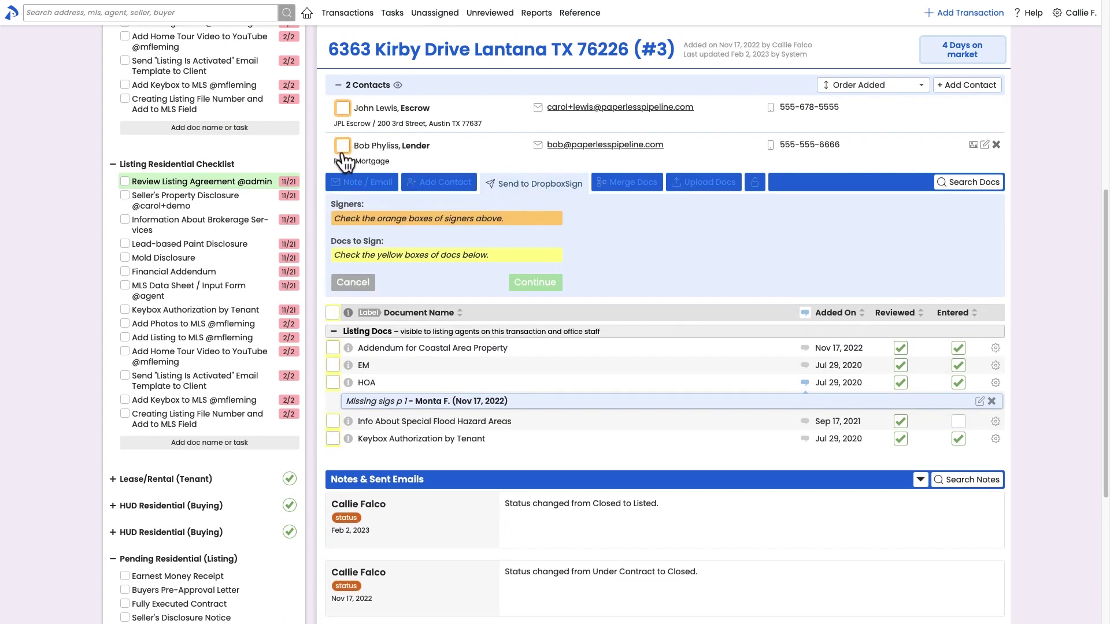
pyautogui.click(343, 149)
pyautogui.click(333, 341)
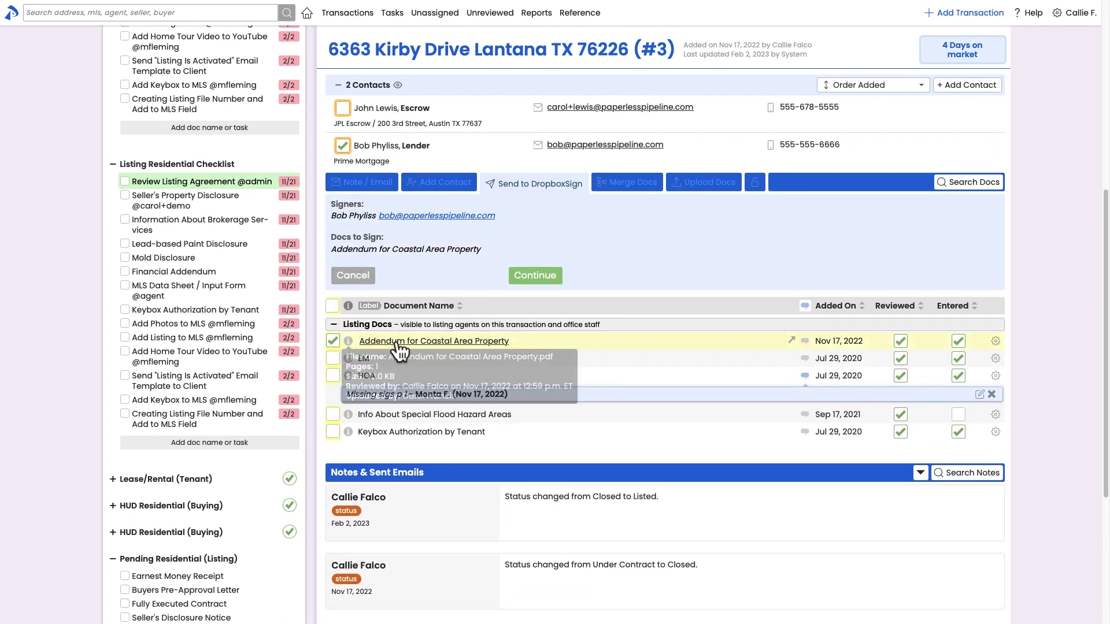
pyautogui.click(548, 283)
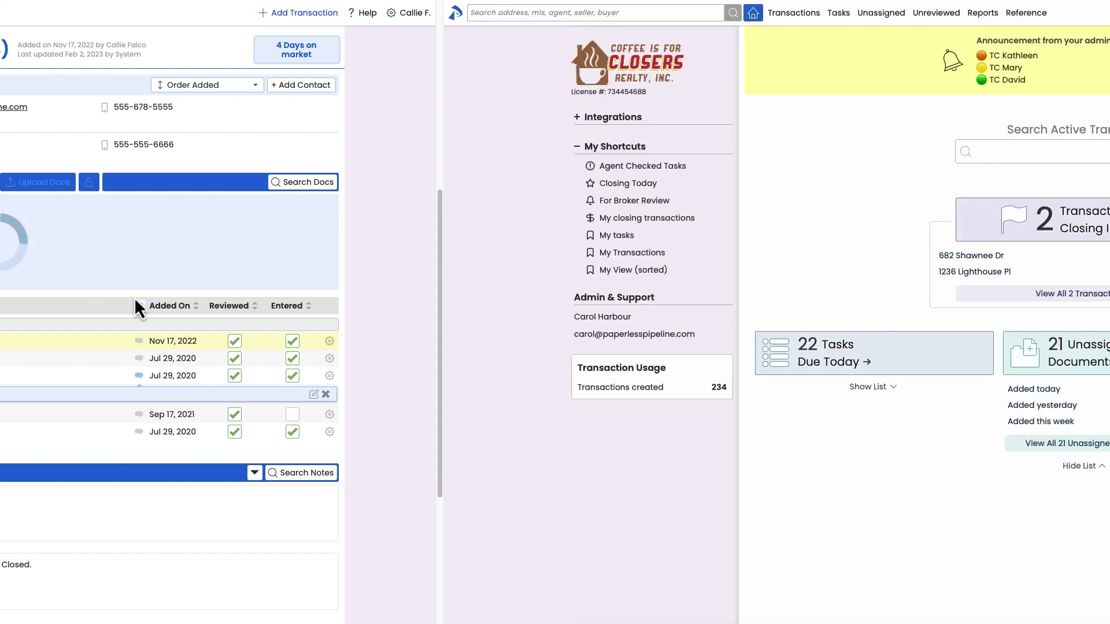